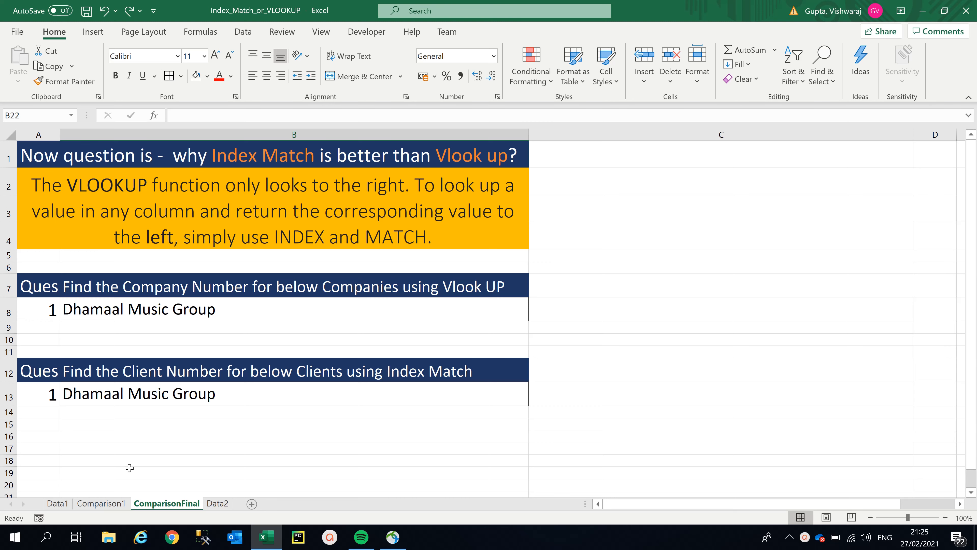
# - Examine the Company No., Company, City and Account No. columns on the Data1 sheet
pyautogui.click(58, 503)
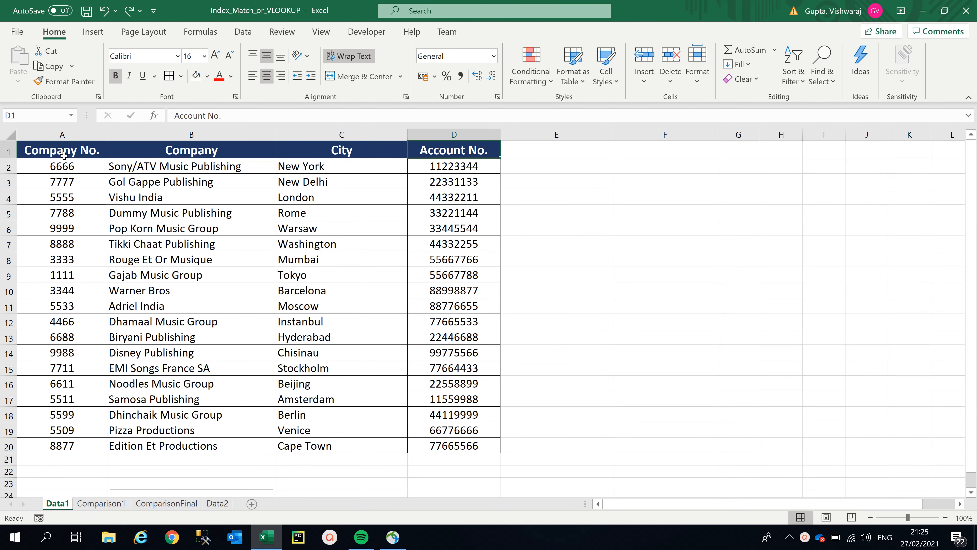
pyautogui.click(168, 133)
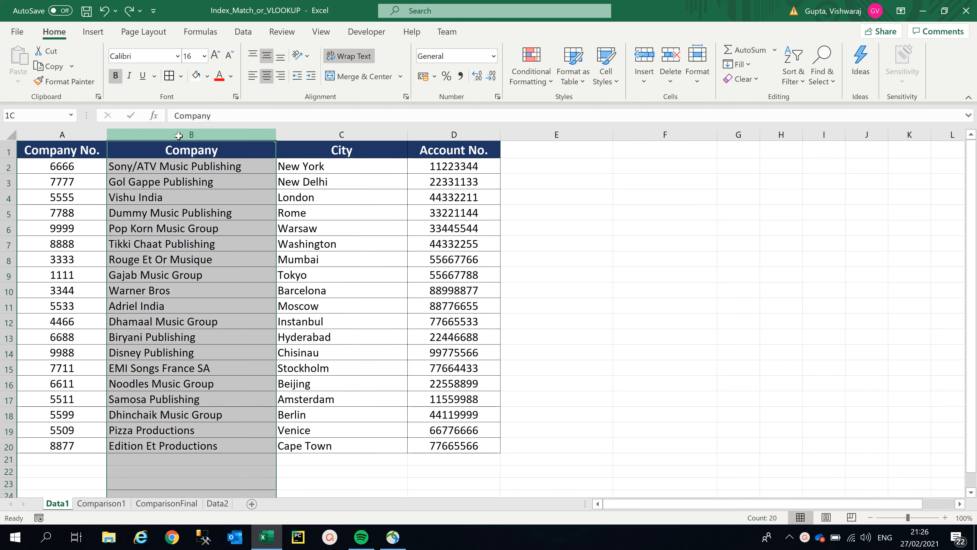
pyautogui.moveTo(265, 142); pyautogui.dragTo(432, 133)
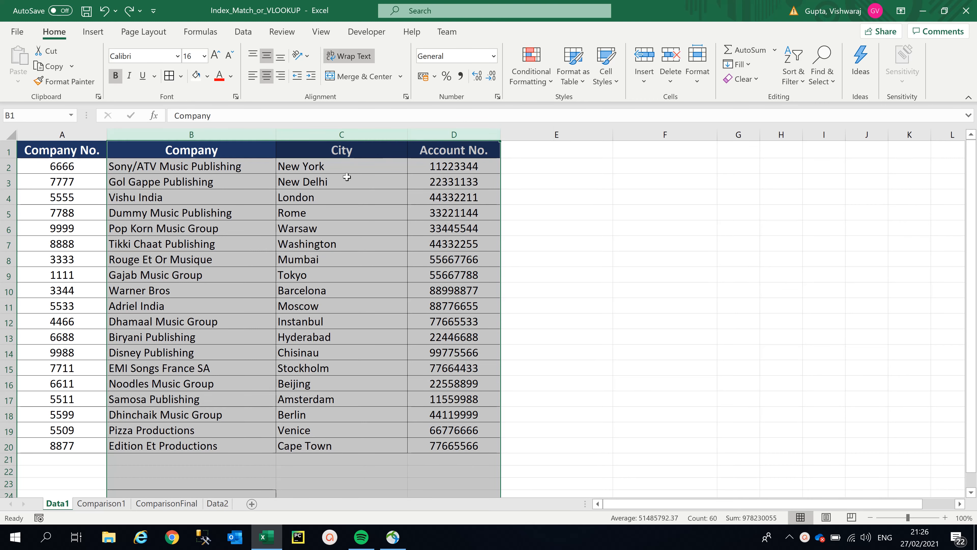
pyautogui.click(322, 205)
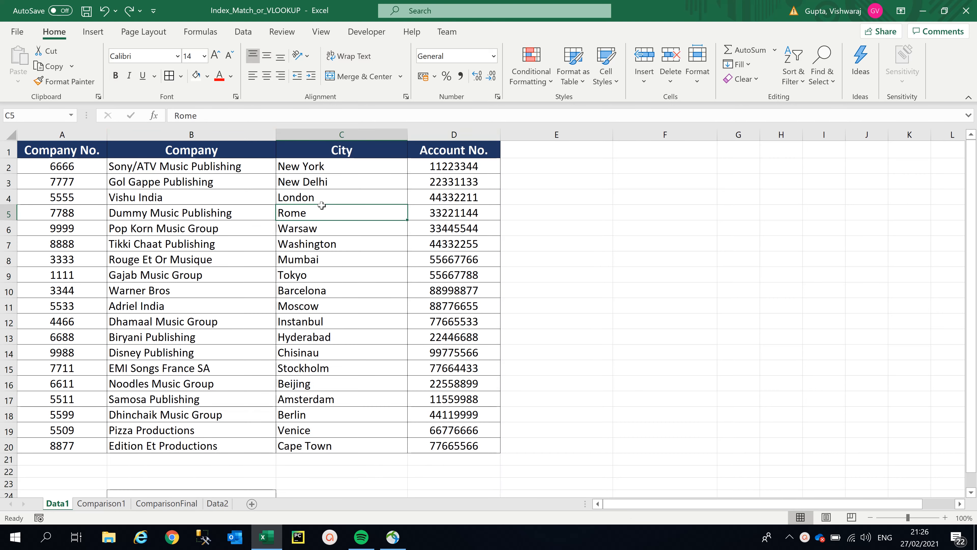
pyautogui.moveTo(305, 131); pyautogui.dragTo(61, 135)
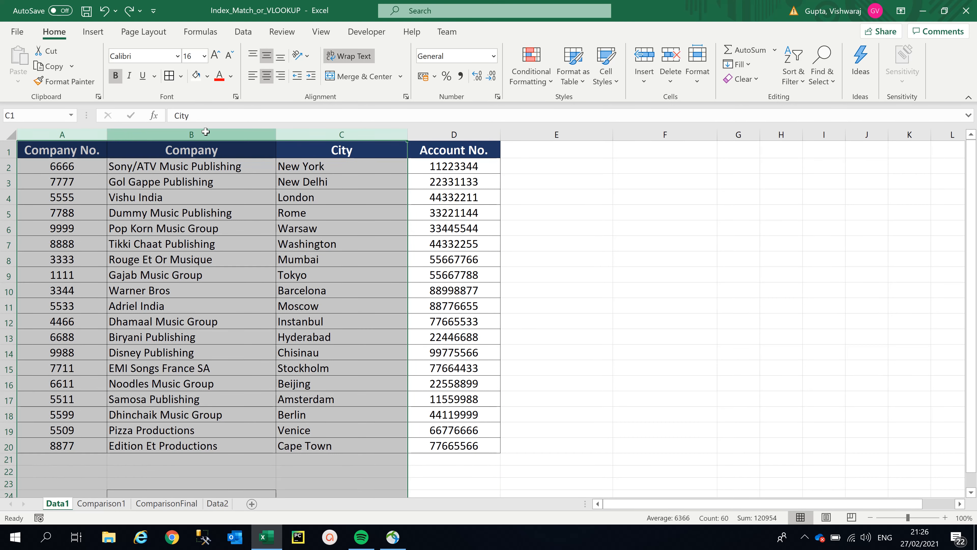
pyautogui.moveTo(206, 131); pyautogui.dragTo(414, 136)
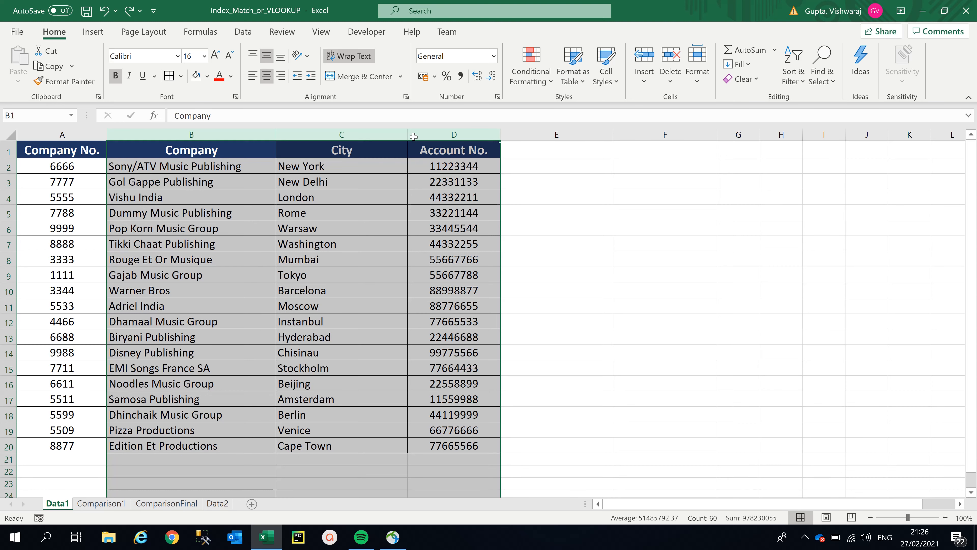
pyautogui.click(272, 308)
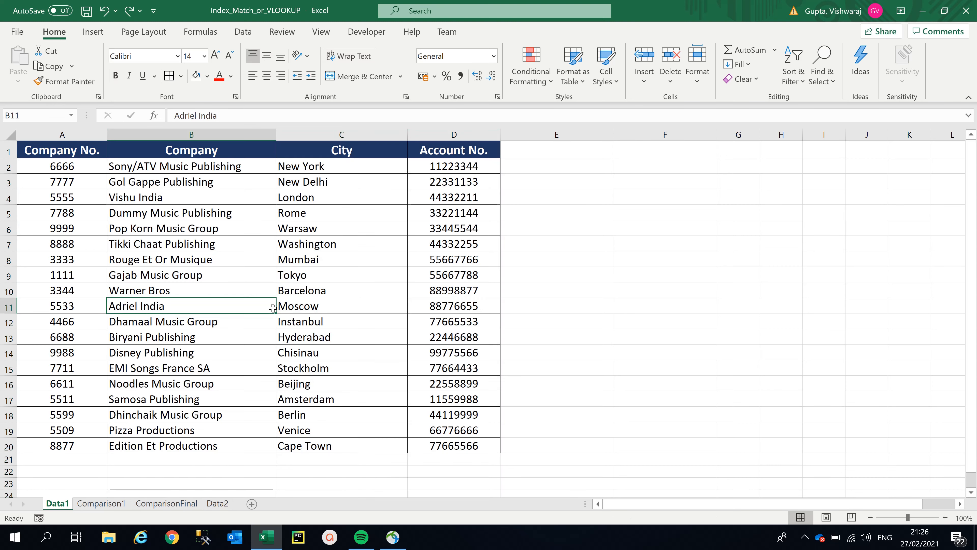
# - Check the lookup questions on the Comparison1 sheet and locate Tikki Chaat Publishing and its city on the Data1 sheet
pyautogui.click(102, 504)
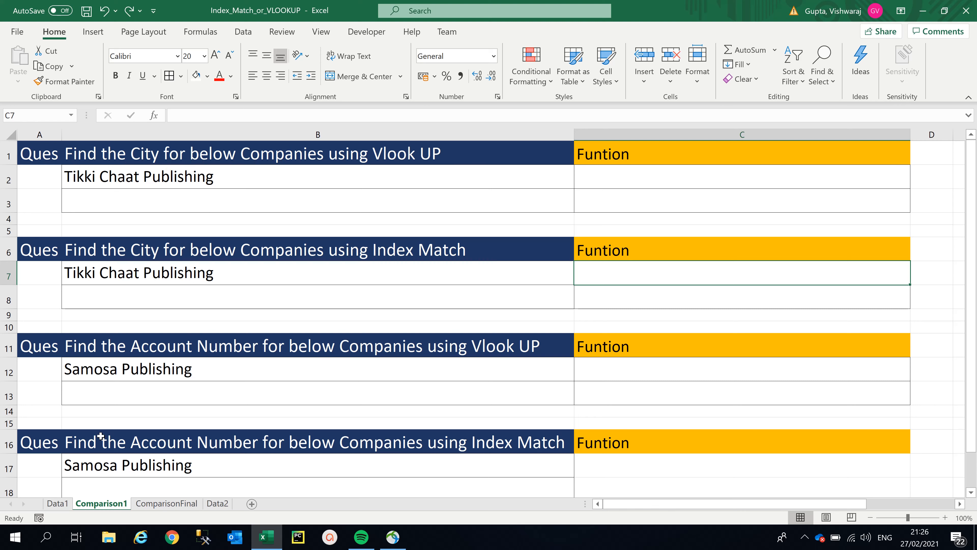
pyautogui.click(60, 505)
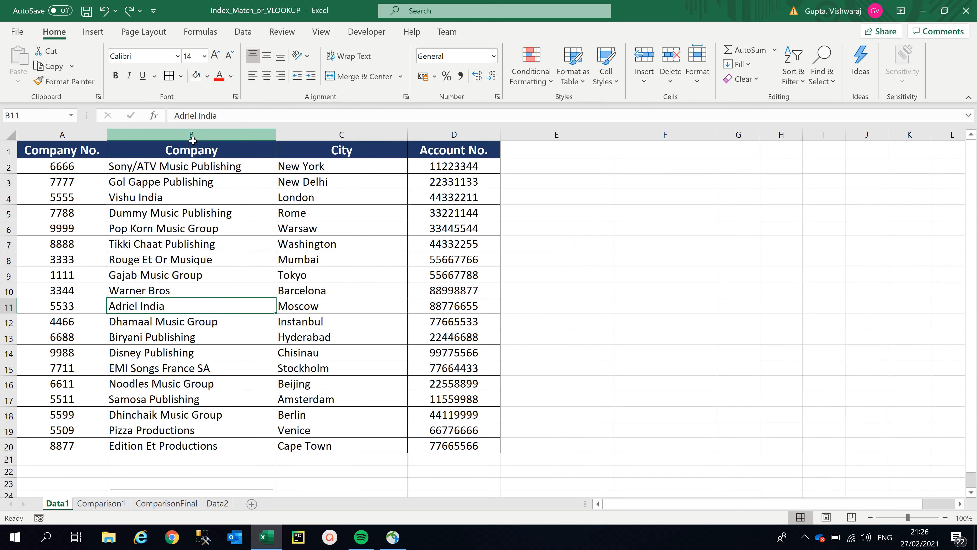
pyautogui.click(192, 140)
pyautogui.click(335, 134)
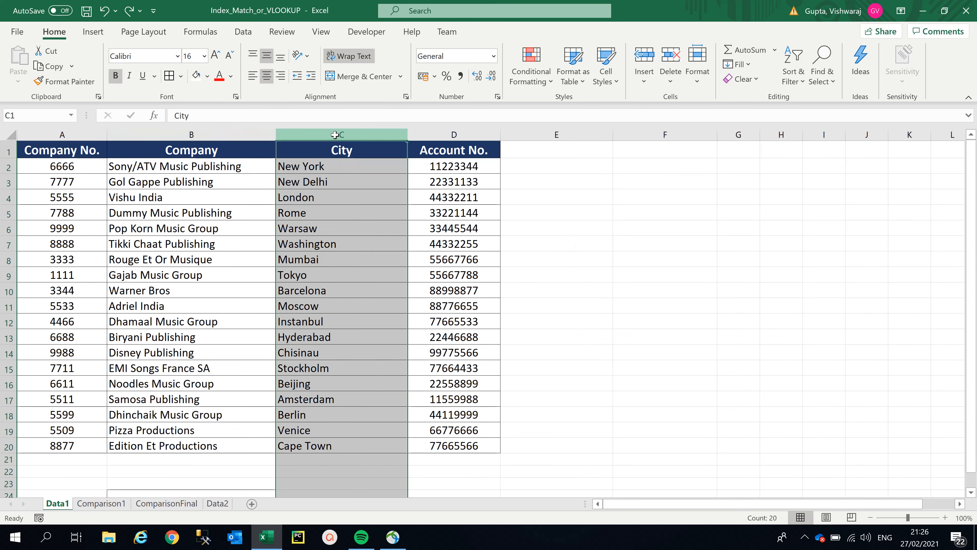
pyautogui.click(150, 250)
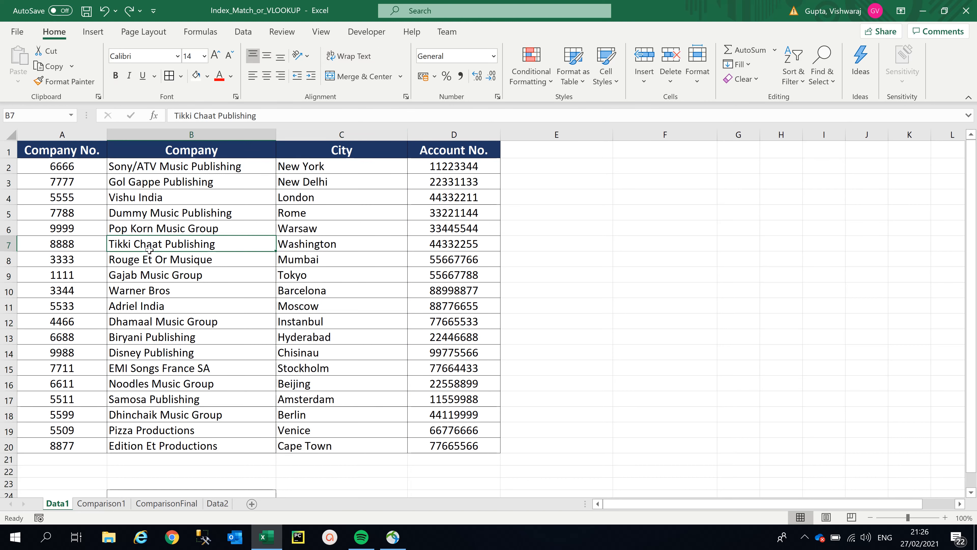
pyautogui.click(309, 247)
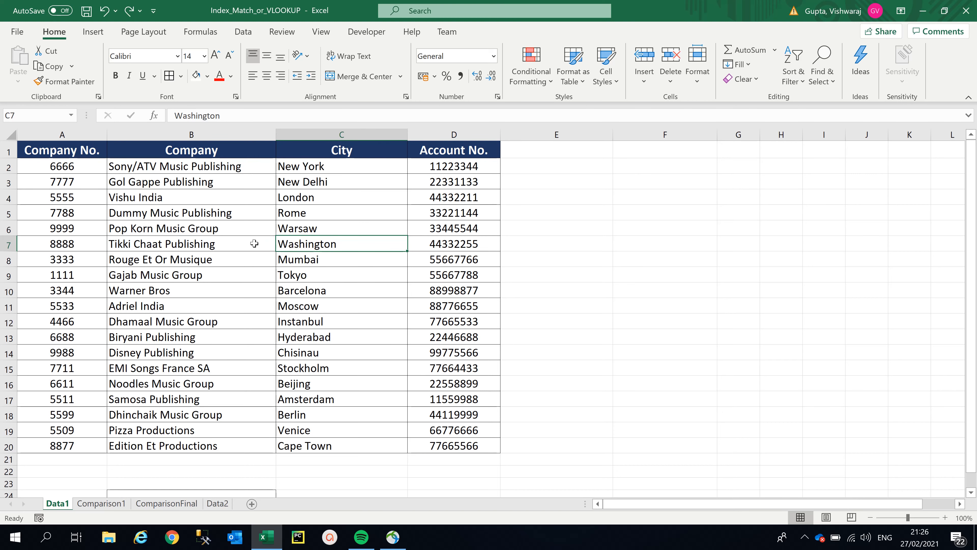
# - Examine the columns, the rows and the full data range A1:D20 of the Data1 sheet
pyautogui.moveTo(58, 135); pyautogui.dragTo(794, 146)
pyautogui.click(279, 197)
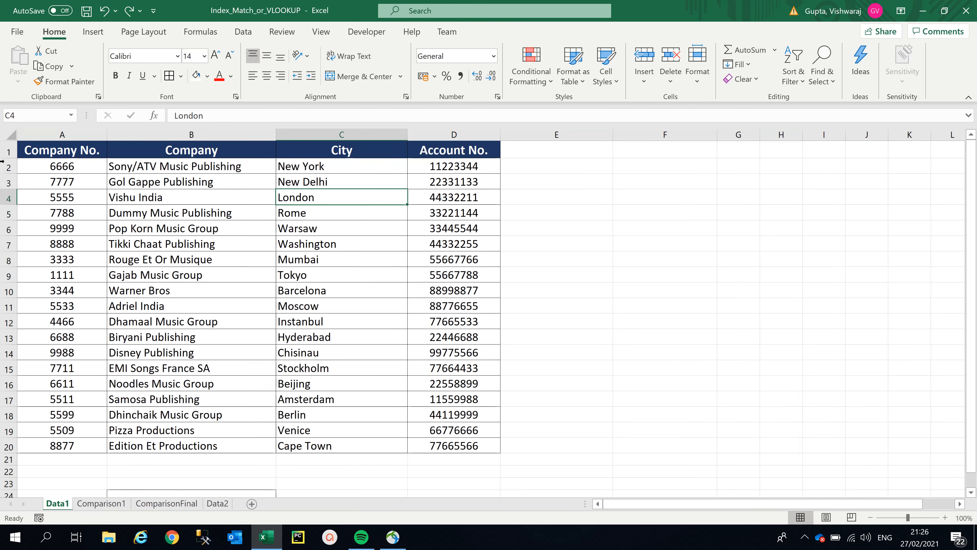
pyautogui.moveTo(9, 151); pyautogui.dragTo(4, 459)
pyautogui.click(220, 346)
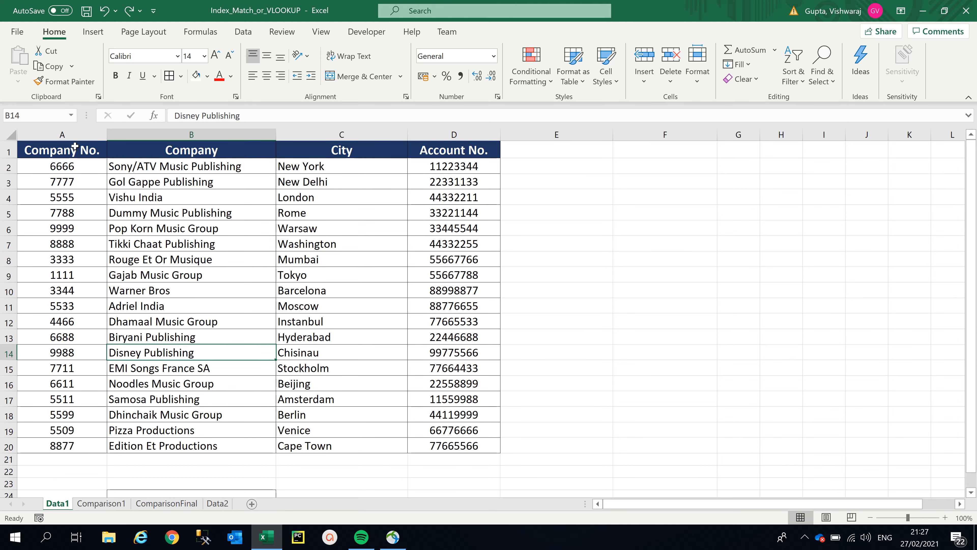
pyautogui.moveTo(76, 148); pyautogui.dragTo(433, 441)
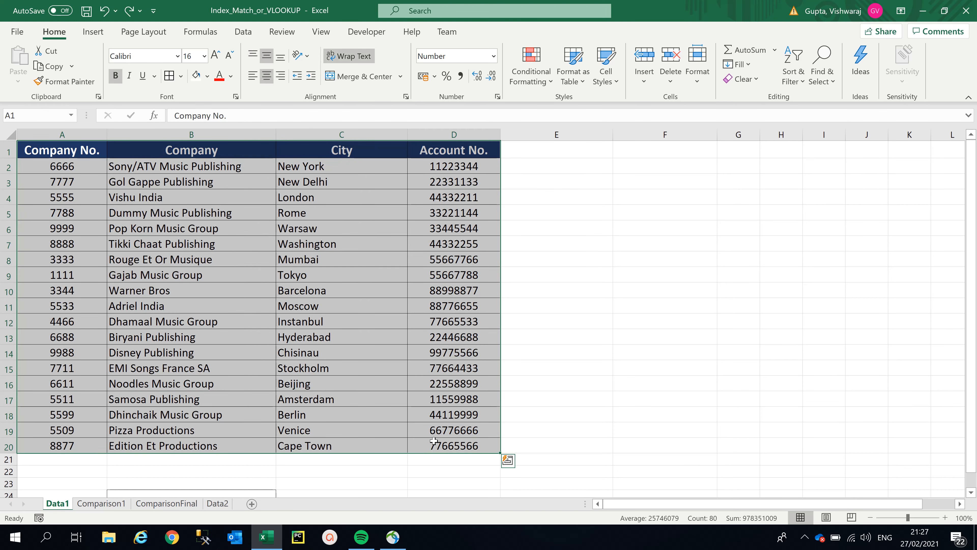
pyautogui.click(255, 287)
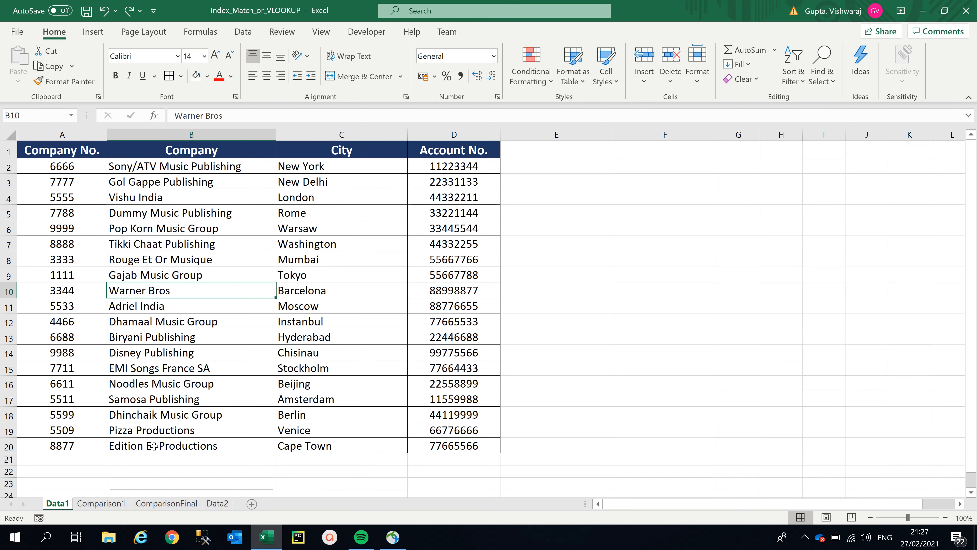
# - Start a VLOOKUP formula in cell C2 of the Comparison1 sheet with B2 as the lookup value
pyautogui.click(101, 503)
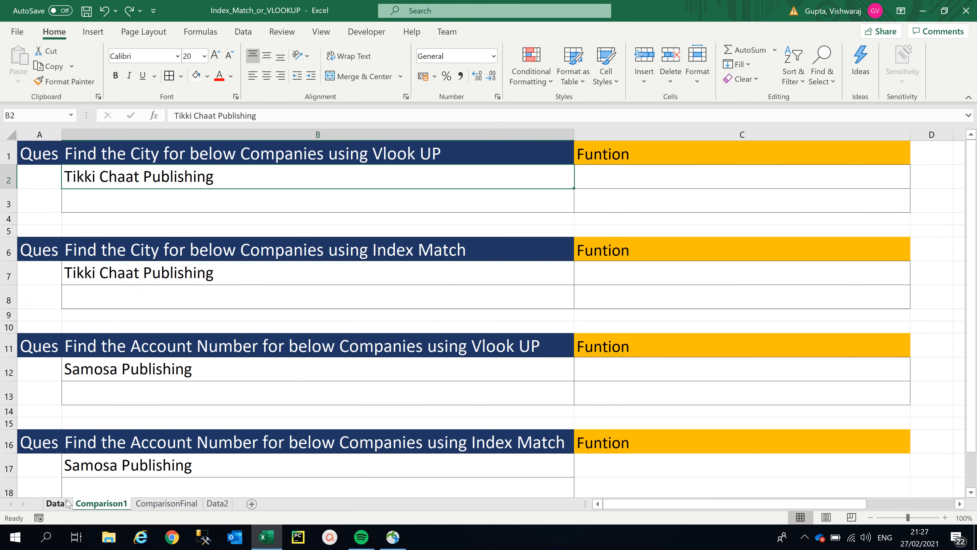
pyautogui.click(627, 177)
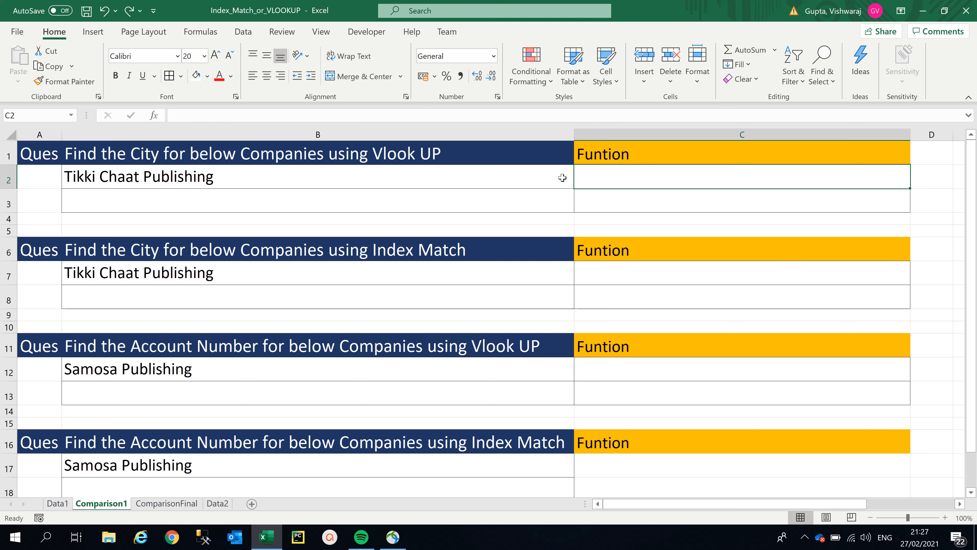
pyautogui.click(223, 179)
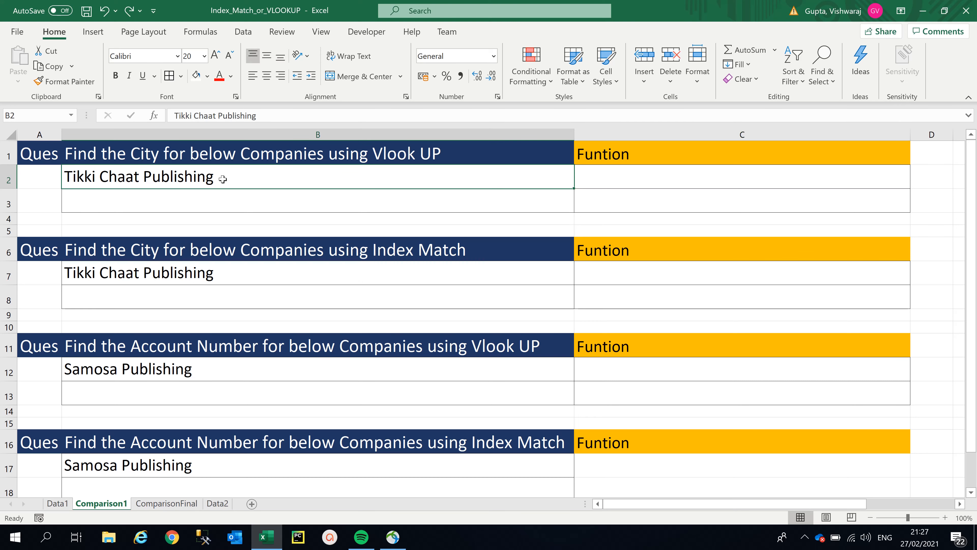
pyautogui.click(646, 179)
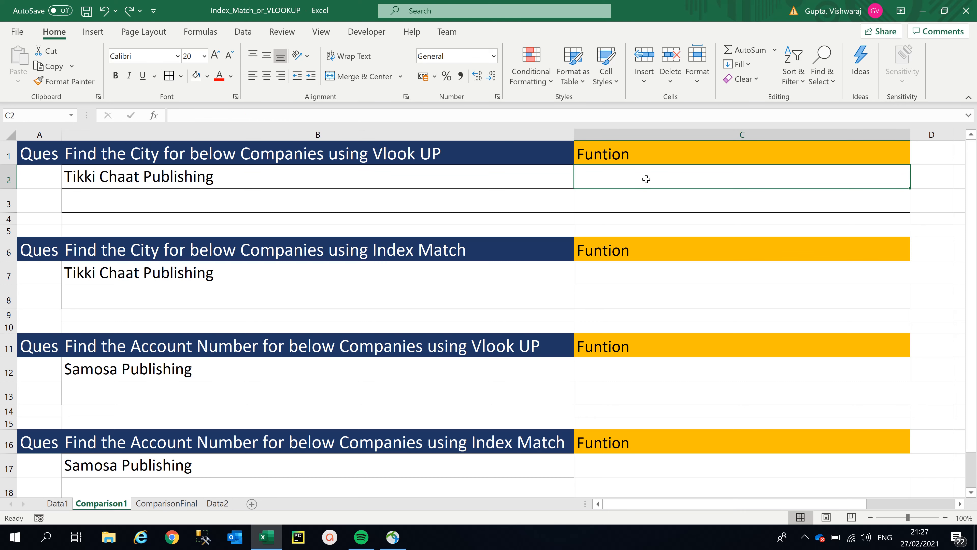
pyautogui.write('=vlo')
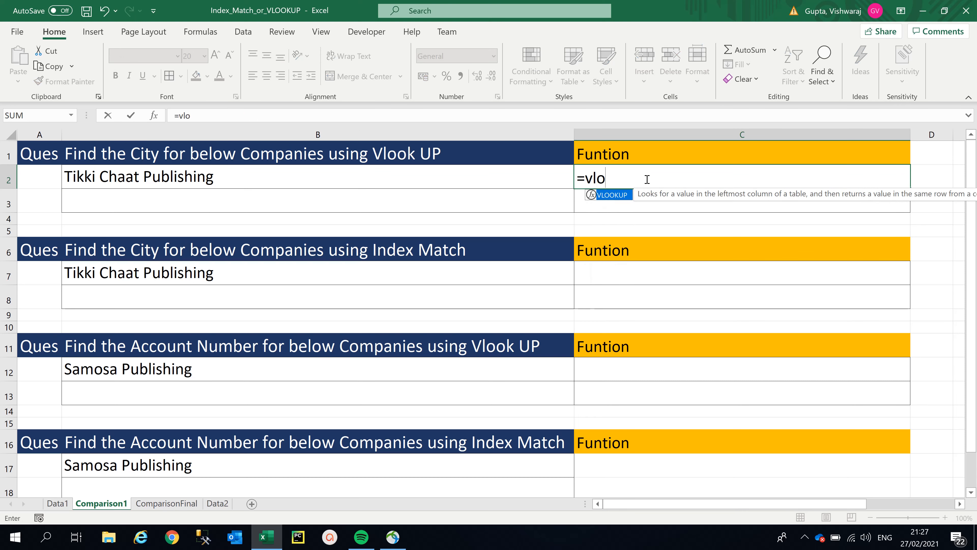
pyautogui.doubleClick(616, 195)
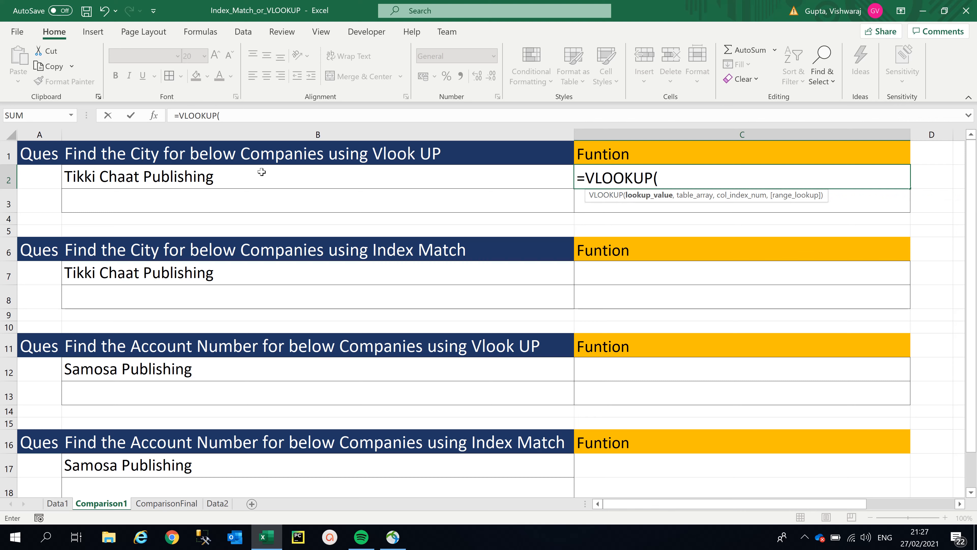
pyautogui.click(209, 177)
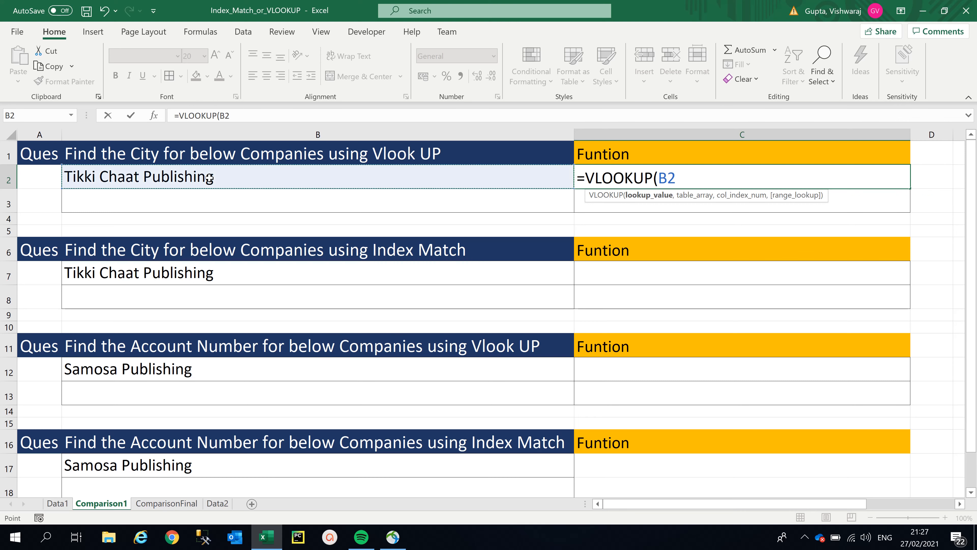
pyautogui.write(',')
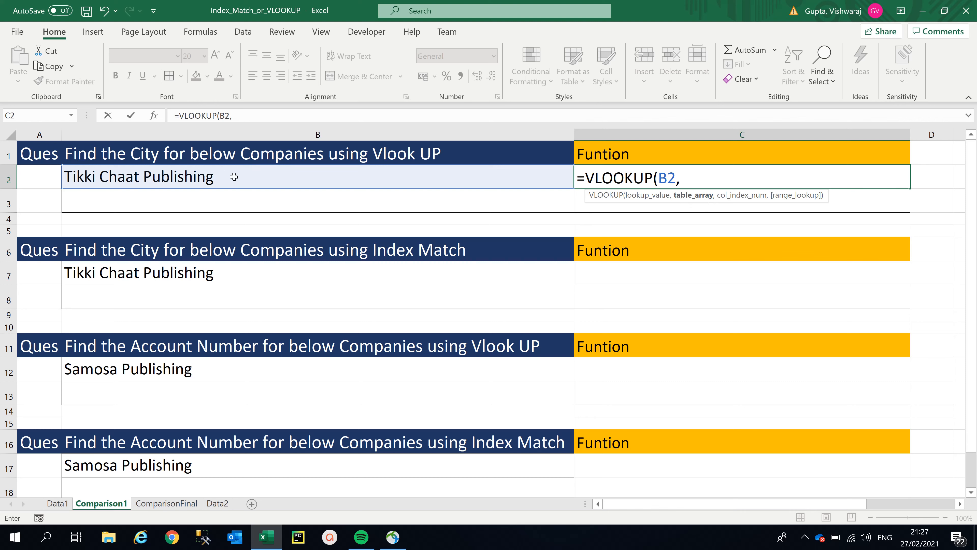
# - Set the table array of the VLOOKUP formula to columns B:C of the Data1 sheet
pyautogui.click(50, 505)
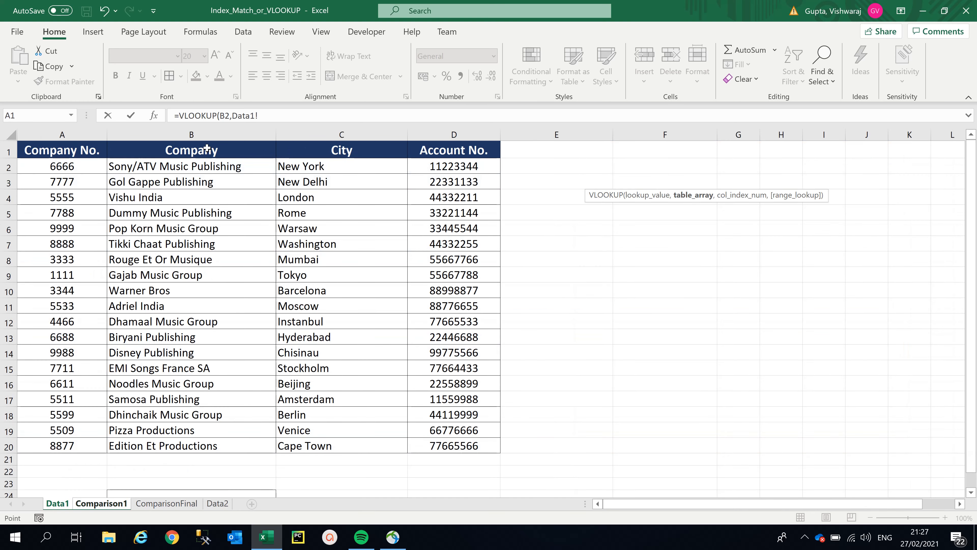
pyautogui.click(198, 135)
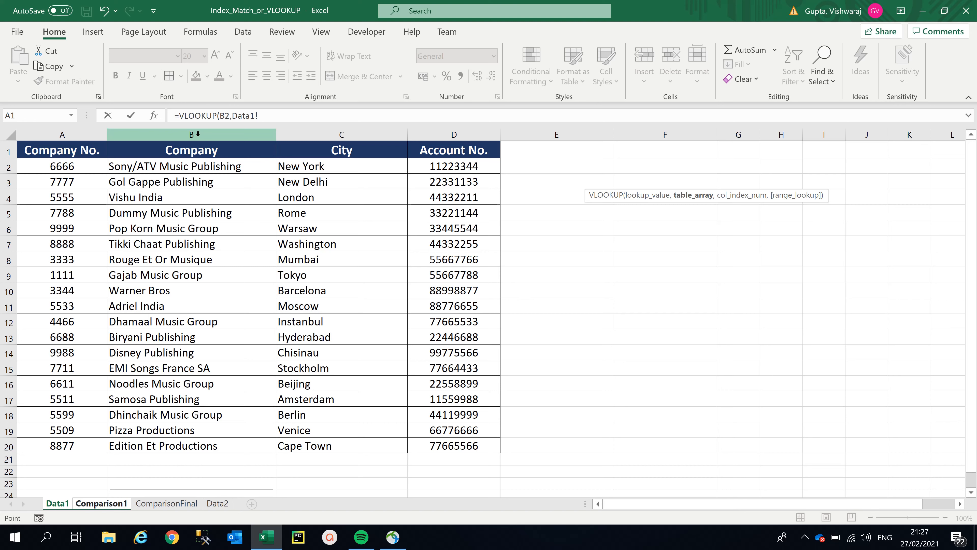
pyautogui.click(198, 134)
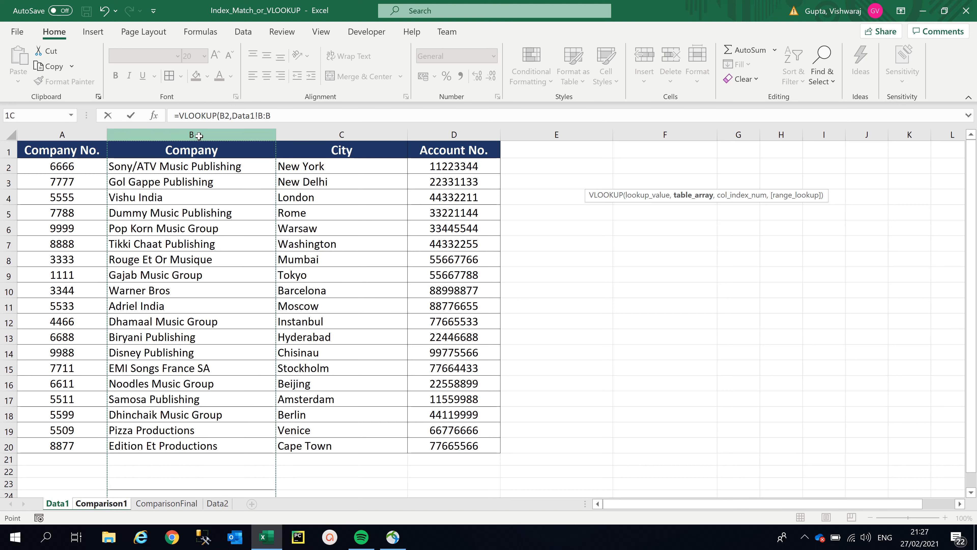
pyautogui.moveTo(198, 135); pyautogui.dragTo(293, 132)
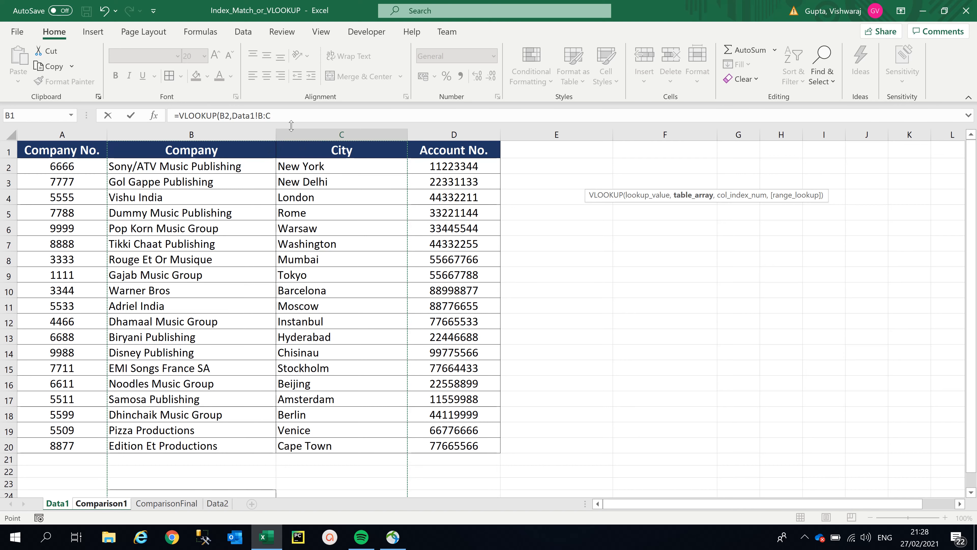
pyautogui.click(291, 114)
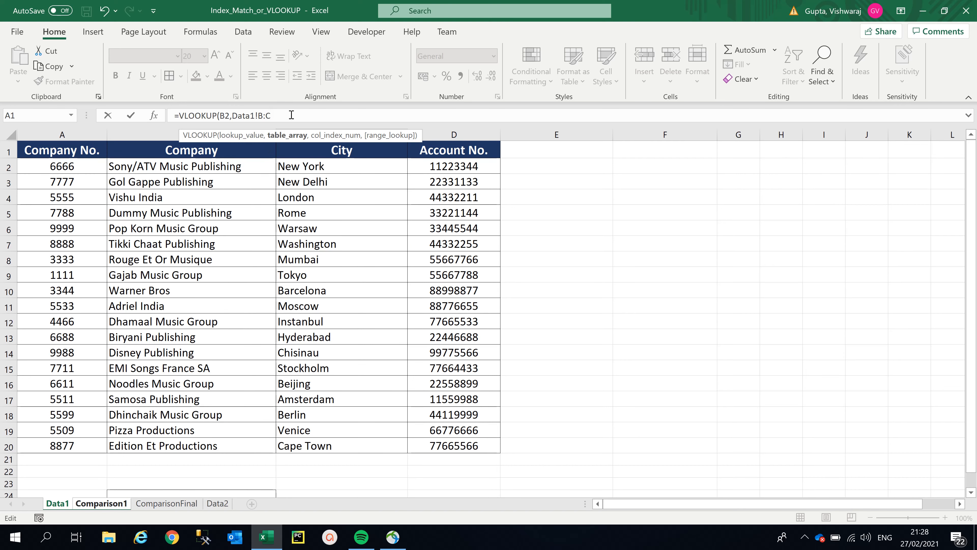
# - Complete the VLOOKUP formula with column index 2, range lookup 0 and a closing parenthesis
pyautogui.write(',')
pyautogui.click(257, 116)
pyautogui.click(260, 116)
pyautogui.click(282, 114)
pyautogui.write(',2,')
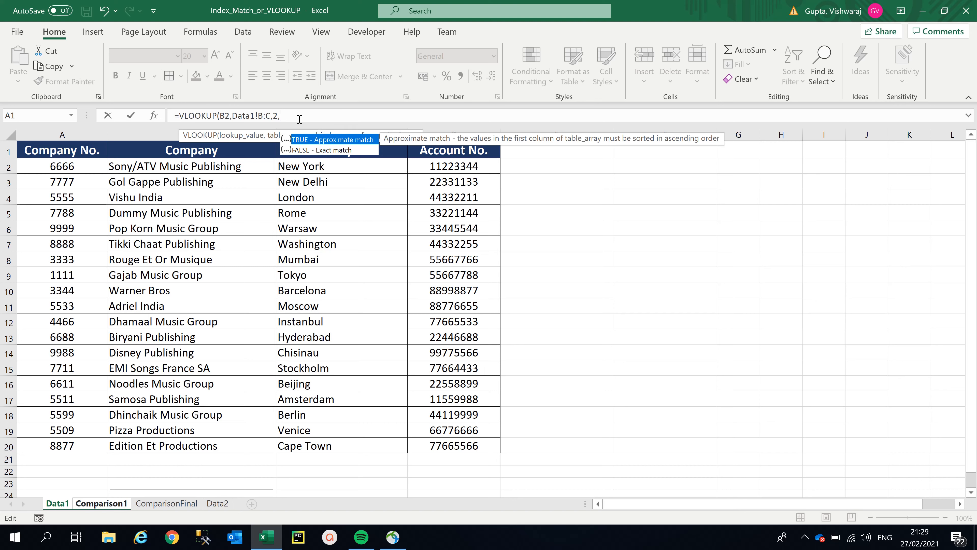
pyautogui.write('0')
pyautogui.press('Escape')
pyautogui.write(')')
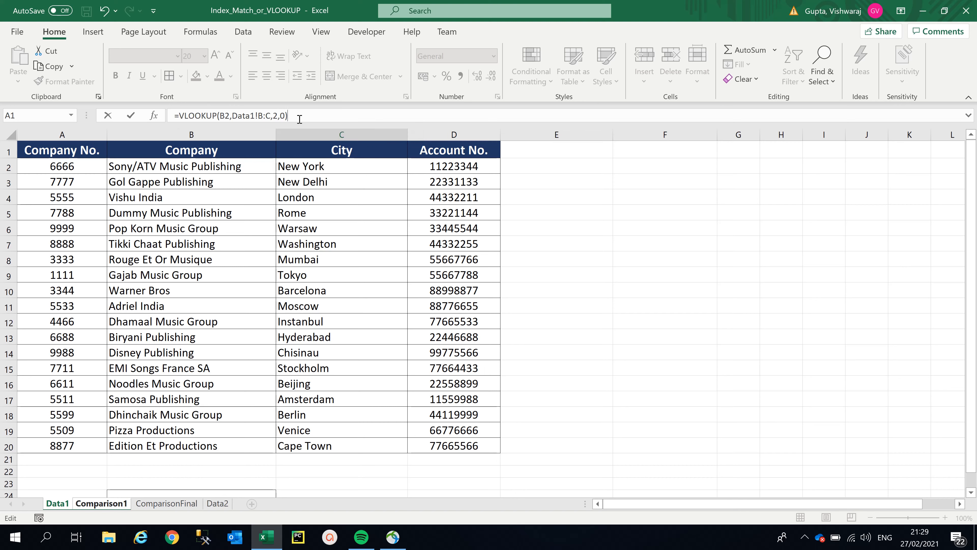
# - Review the VLOOKUP arguments, trying column index 1 and restoring it to 2
pyautogui.click(224, 116)
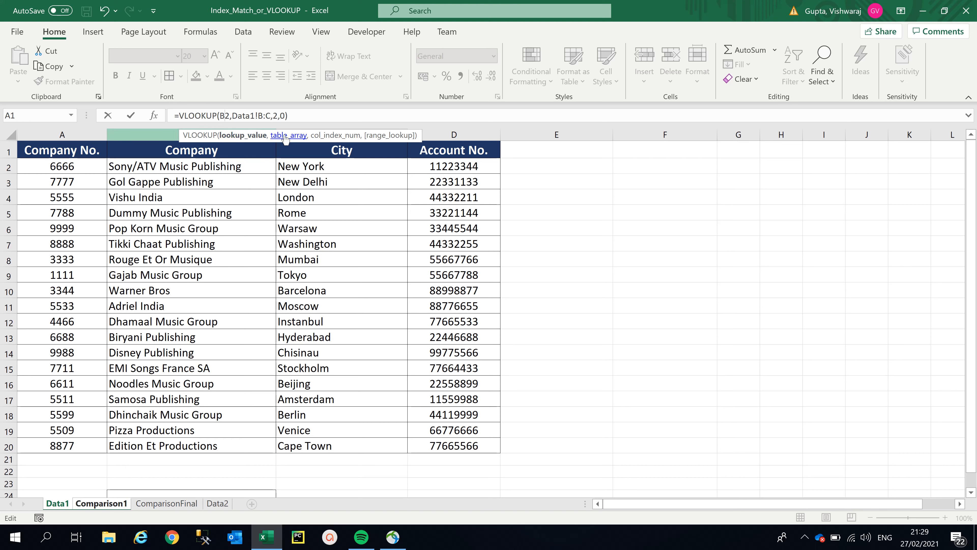
pyautogui.click(254, 116)
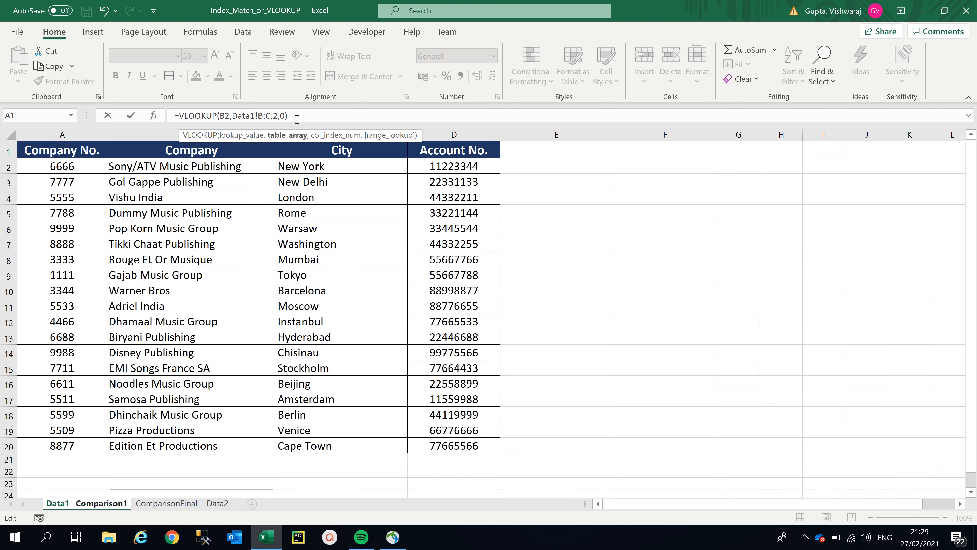
pyautogui.click(277, 116)
pyautogui.press('BackSpace')
pyautogui.write('1')
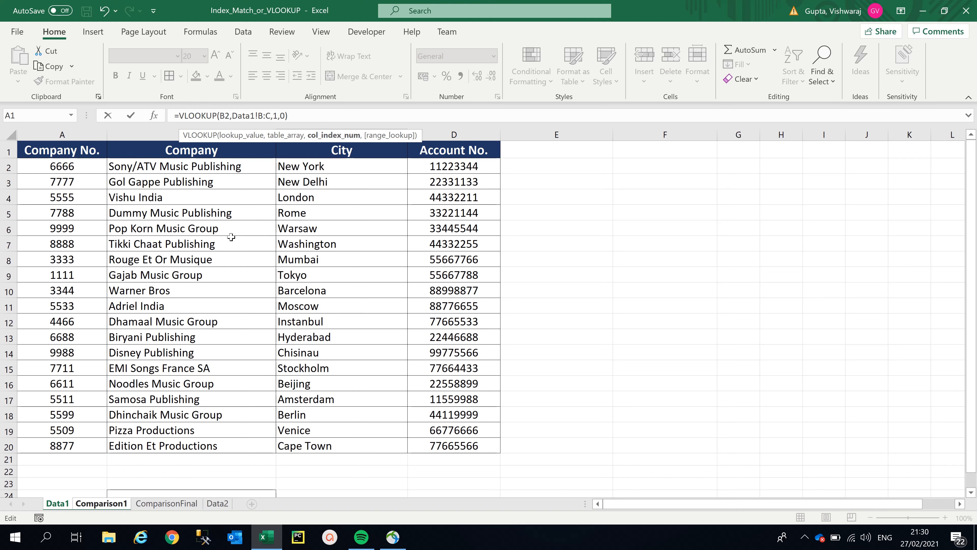
pyautogui.doubleClick(276, 115)
pyautogui.write('2')
pyautogui.click(286, 116)
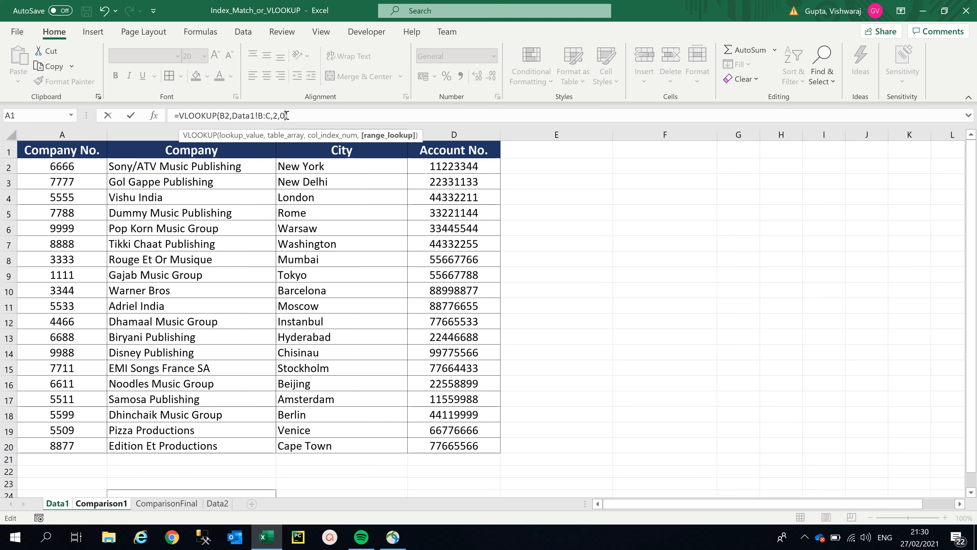
# - Commit the completed VLOOKUP formula and select cell C2 of the Comparison1 sheet to check its result
pyautogui.click(297, 115)
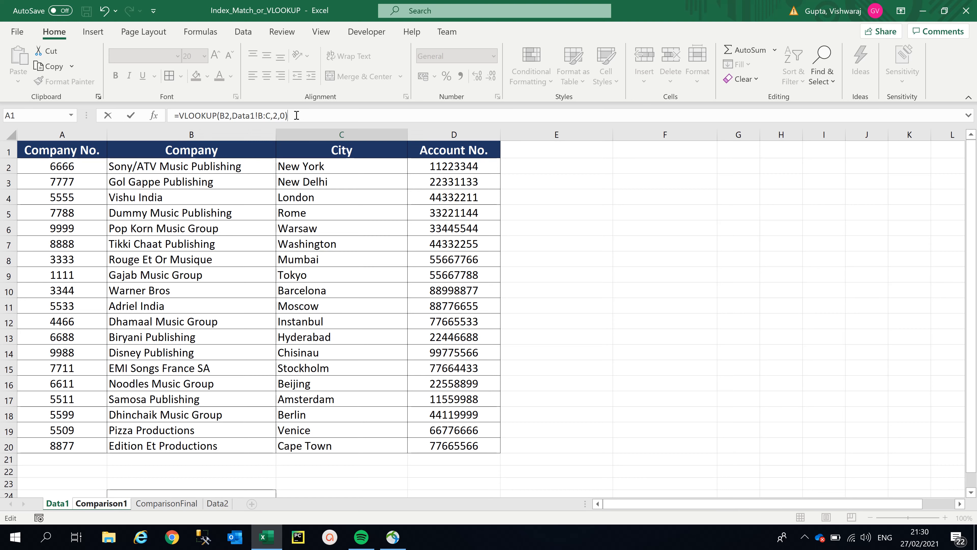
pyautogui.press('Return')
pyautogui.click(628, 175)
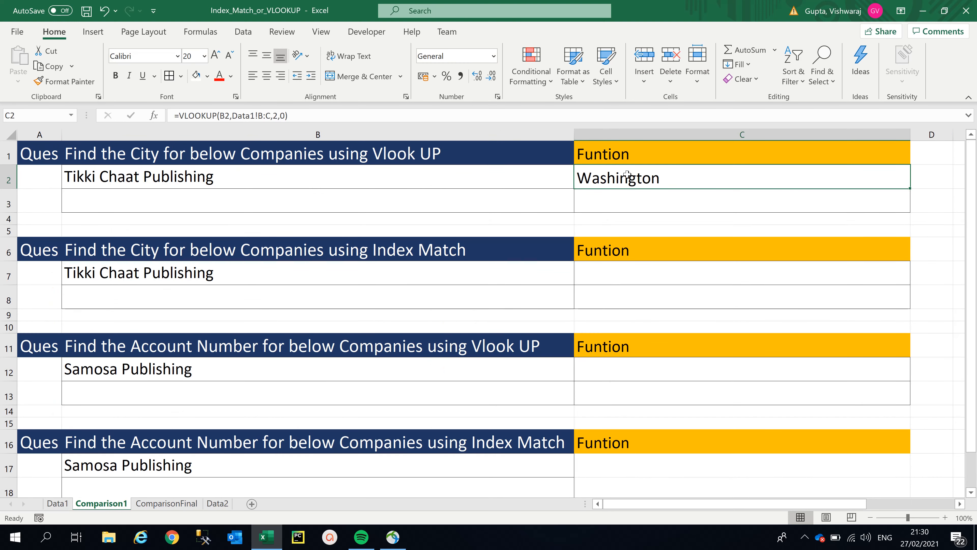
# - Start an INDEX formula in cell C7 of the Comparison1 sheet with column C of the Data1 sheet as the array
pyautogui.click(608, 274)
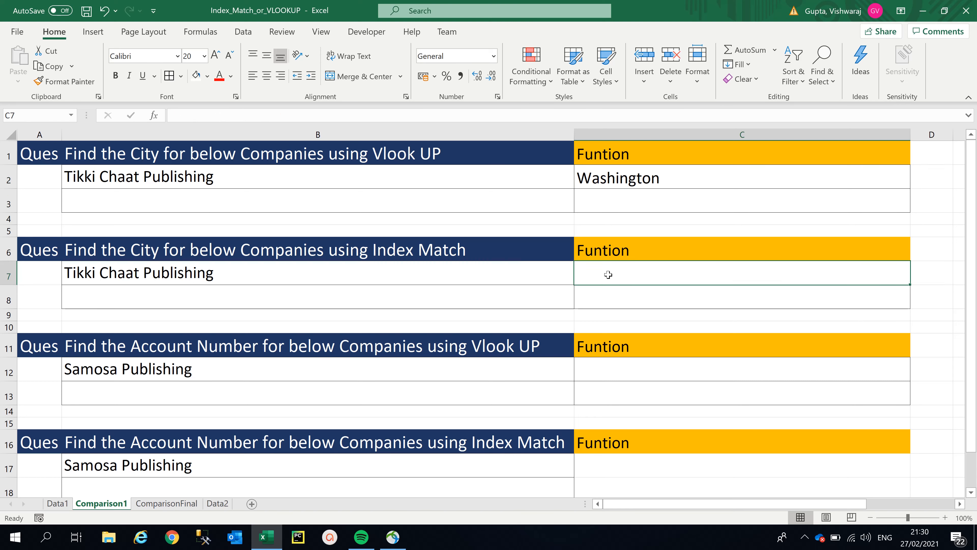
pyautogui.write('=inde')
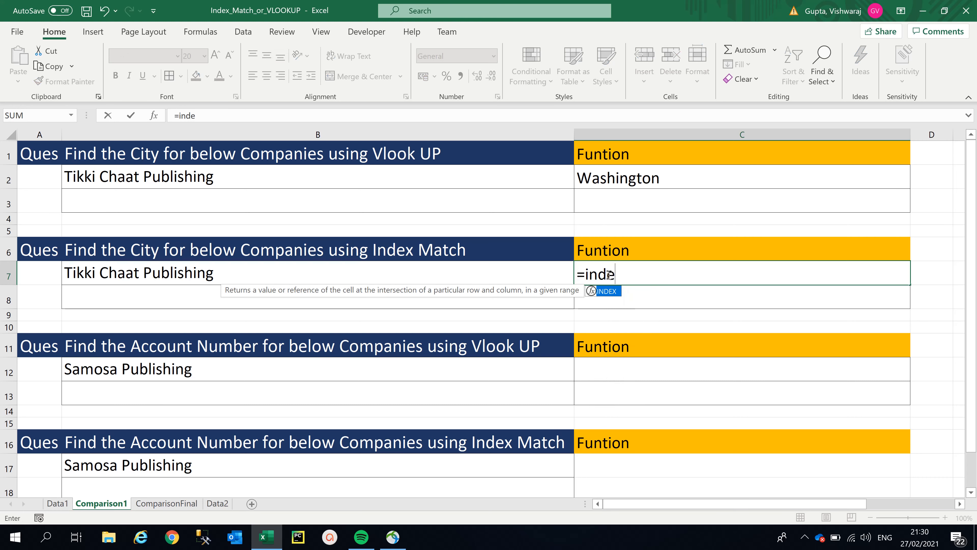
pyautogui.write('x(')
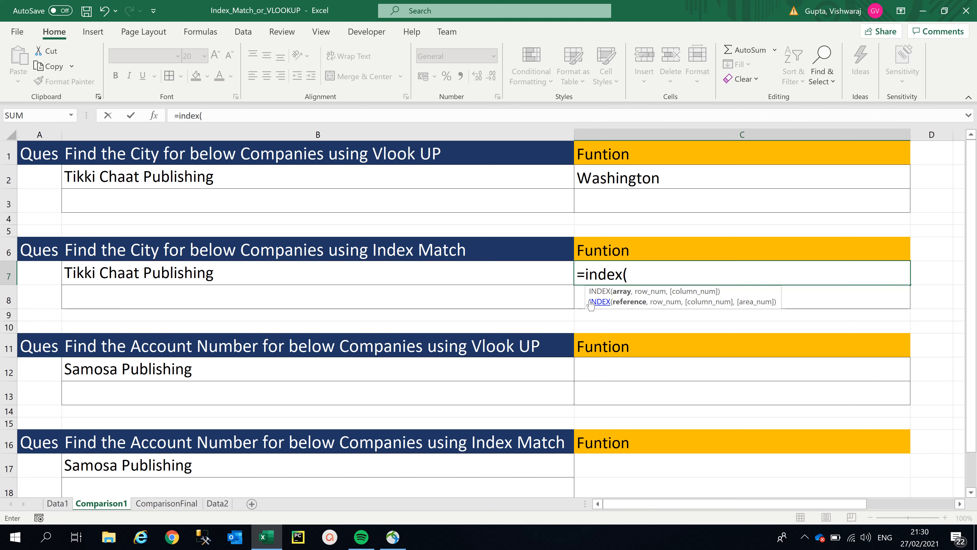
pyautogui.click(58, 503)
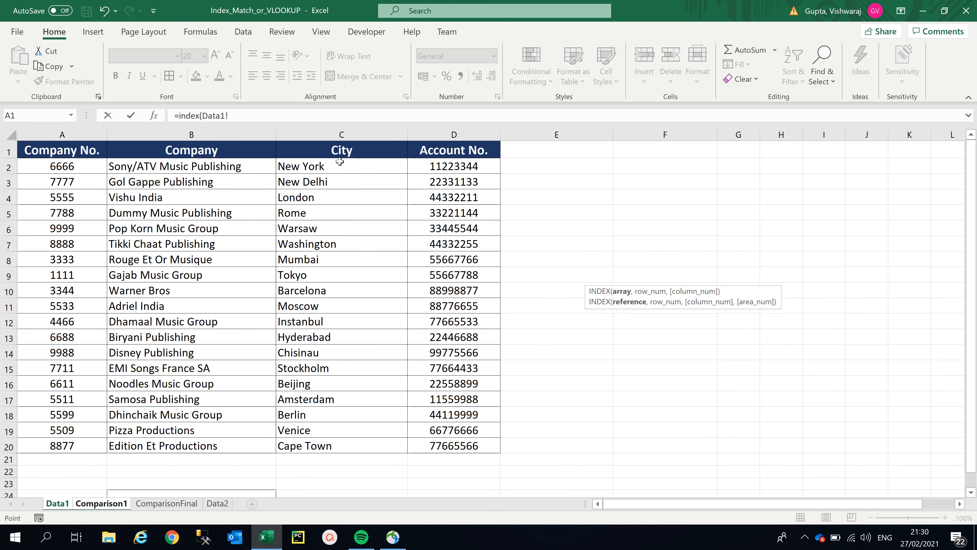
pyautogui.click(339, 133)
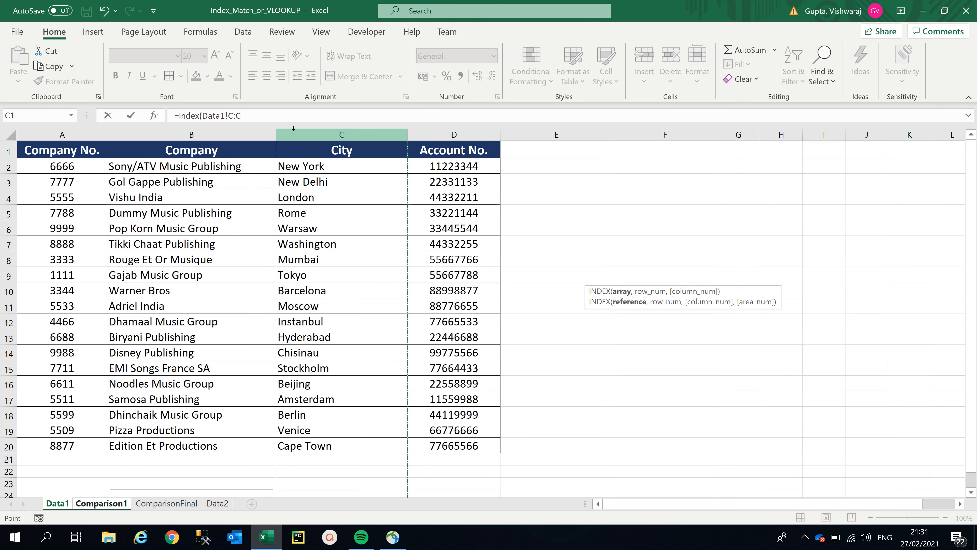
pyautogui.click(269, 111)
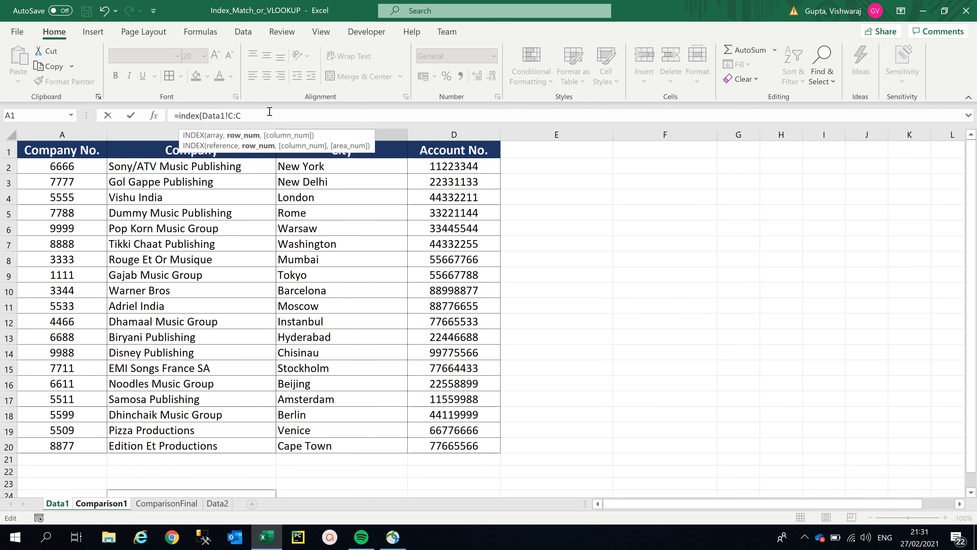
# - Nest a MATCH function as the row number of the INDEX formula, with Comparison1 cell B7 as its lookup value
pyautogui.write('match')
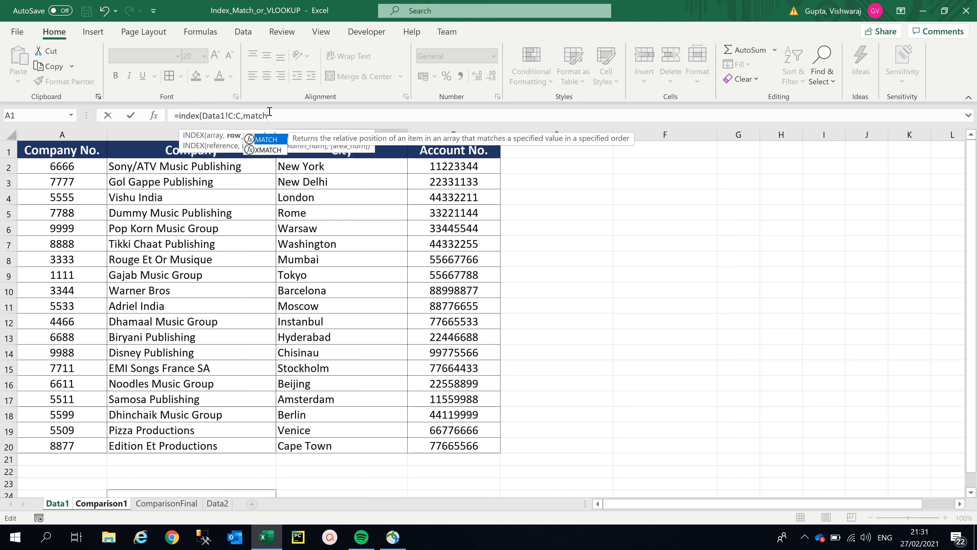
pyautogui.write('(')
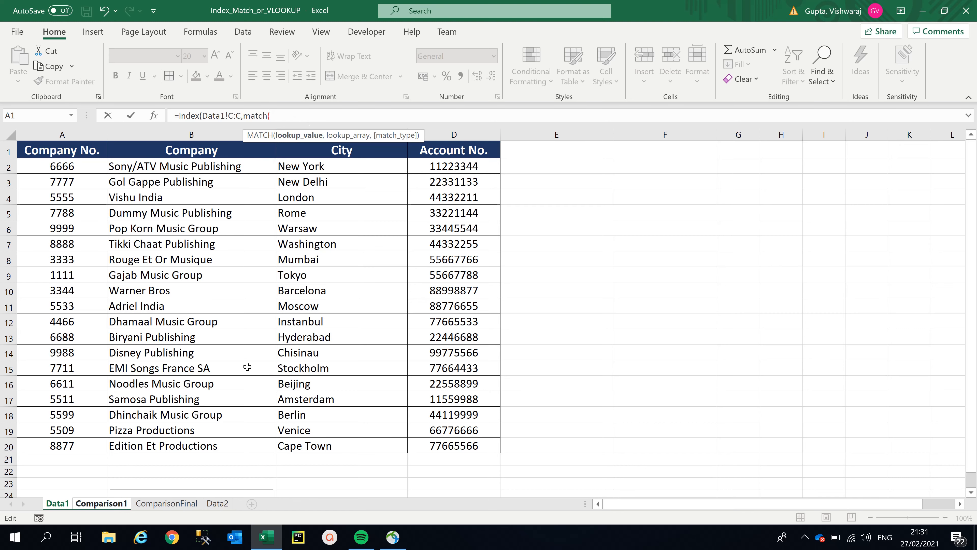
pyautogui.click(108, 505)
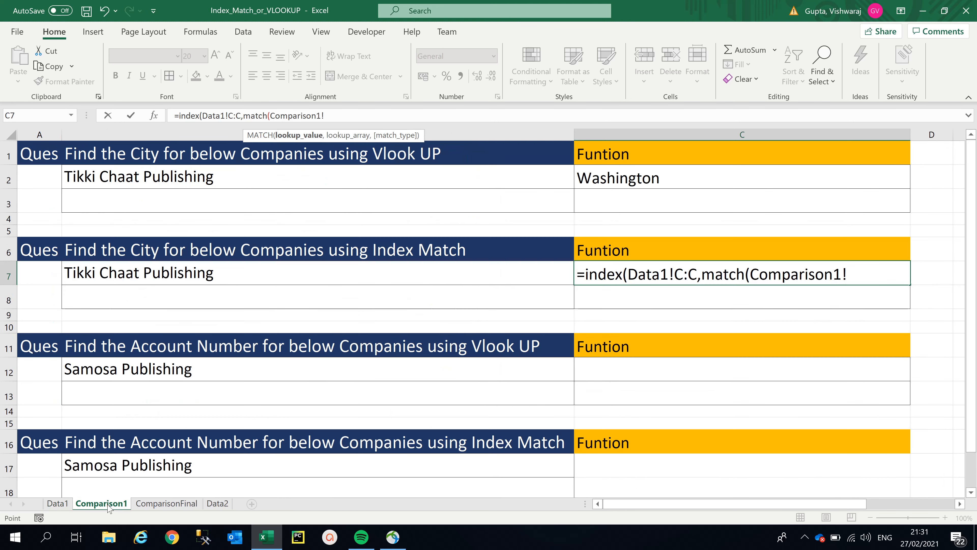
pyautogui.click(254, 275)
pyautogui.write(',')
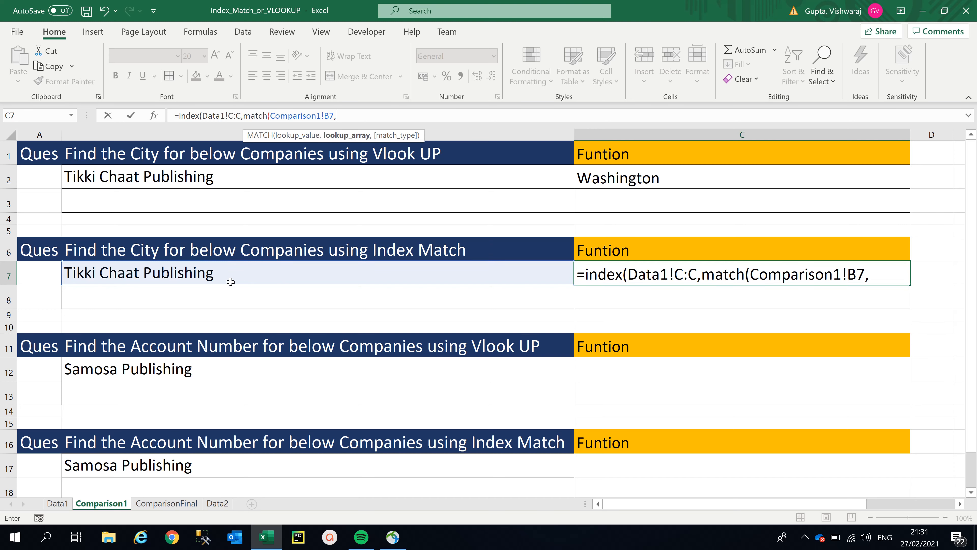
# - Set the MATCH lookup array to column B of the Data1 sheet with match type 0, and close both functions
pyautogui.click(59, 504)
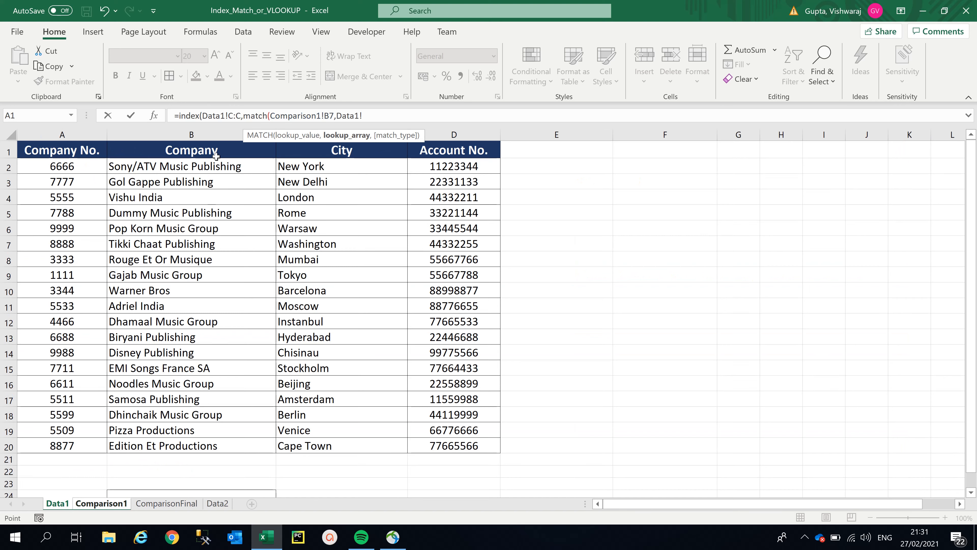
pyautogui.click(212, 132)
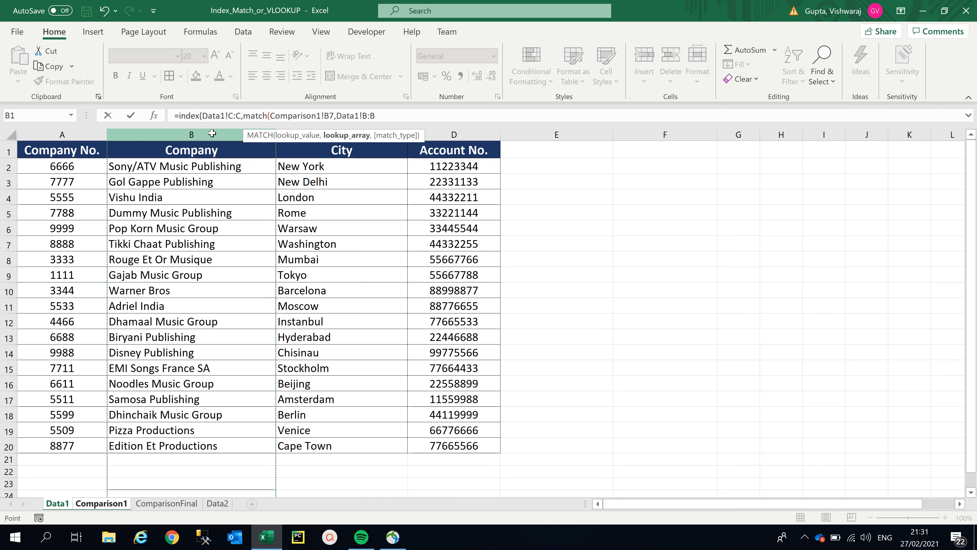
pyautogui.write(',')
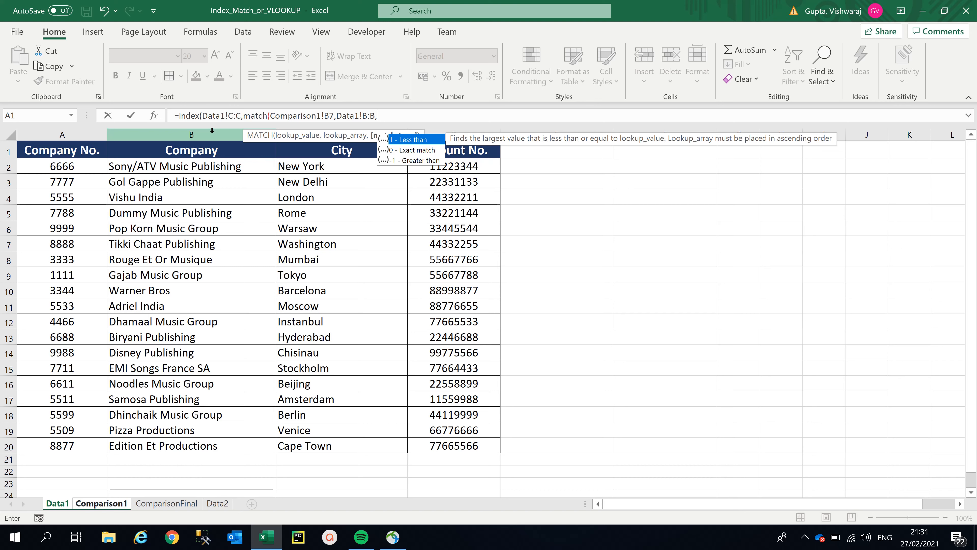
pyautogui.write('0)')
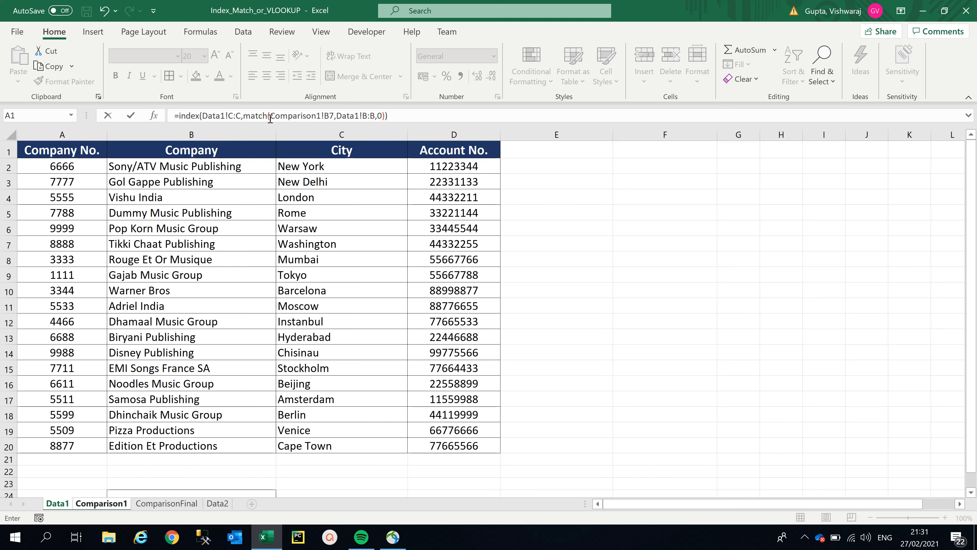
# - Review the INDEX and MATCH arguments one by one and commit the formula in cell C7
pyautogui.click(196, 114)
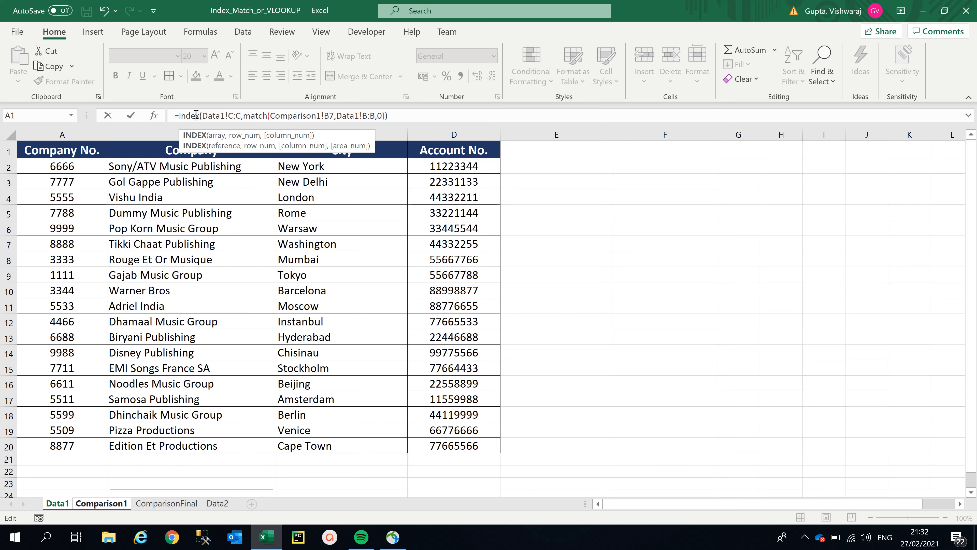
pyautogui.click(207, 114)
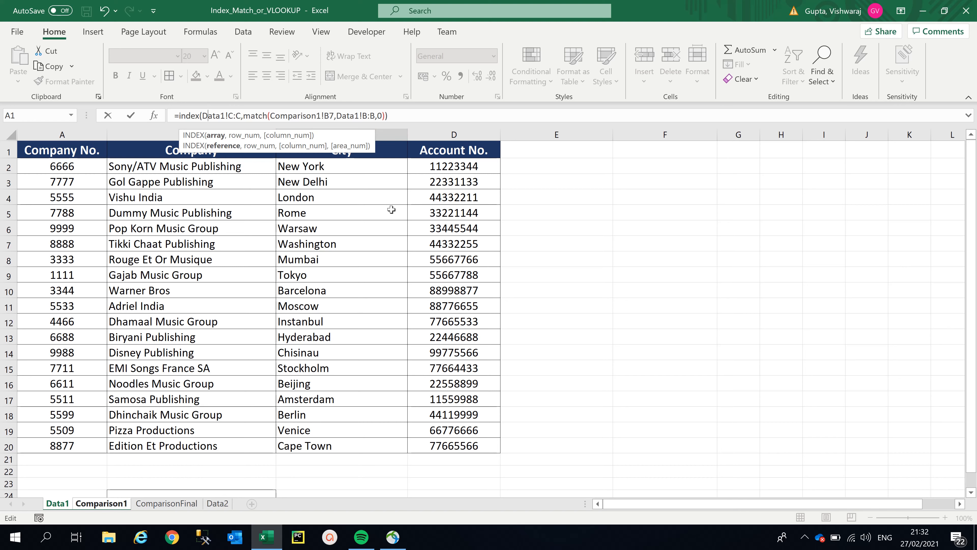
pyautogui.click(236, 115)
pyautogui.click(259, 115)
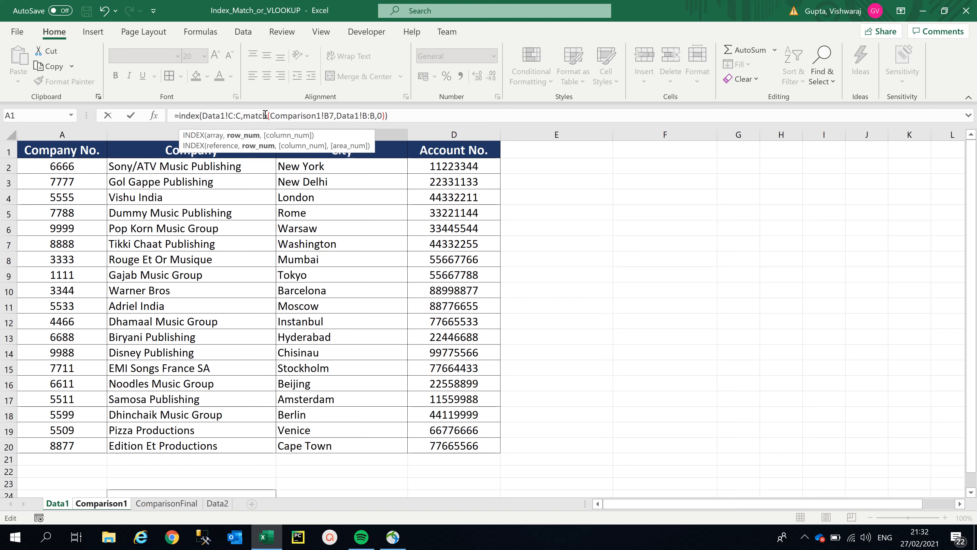
pyautogui.click(281, 116)
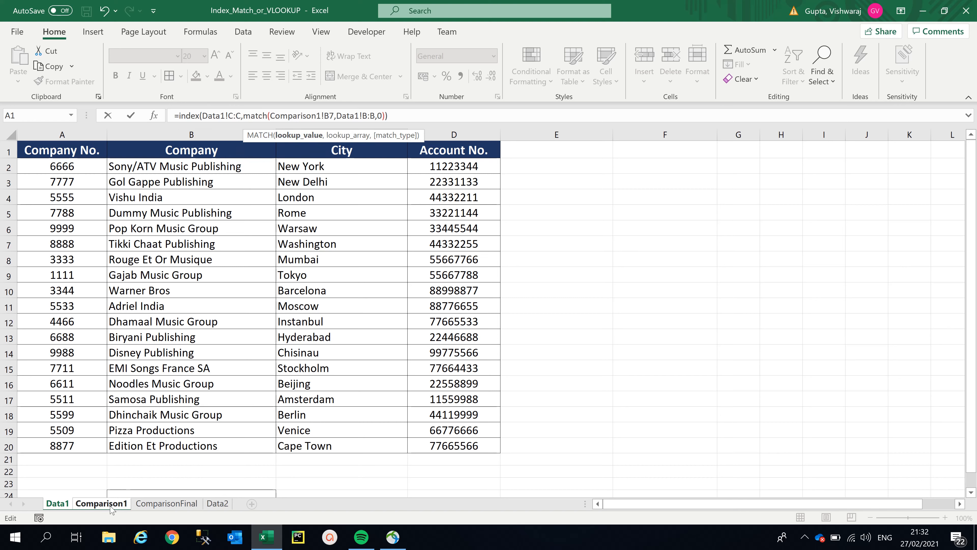
pyautogui.click(101, 503)
pyautogui.press('Return')
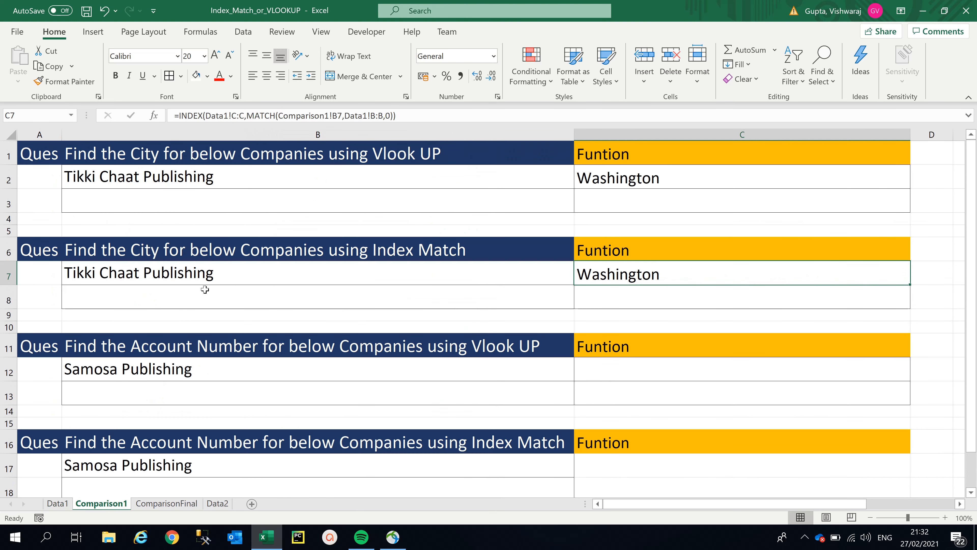
# - Review the INDEX MATCH formula in C7 against the Data1 sheet and compare it with the VLOOKUP formula in C2
pyautogui.click(339, 115)
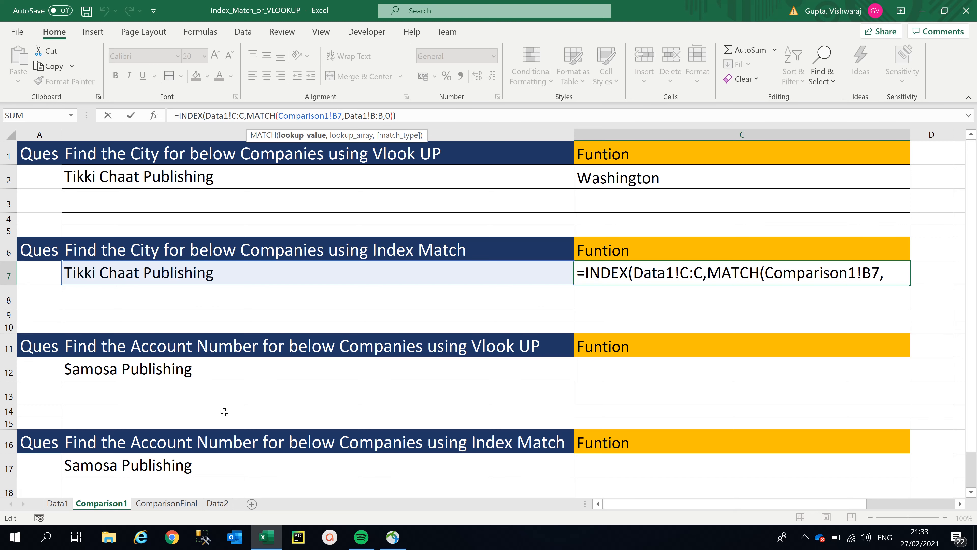
pyautogui.click(63, 502)
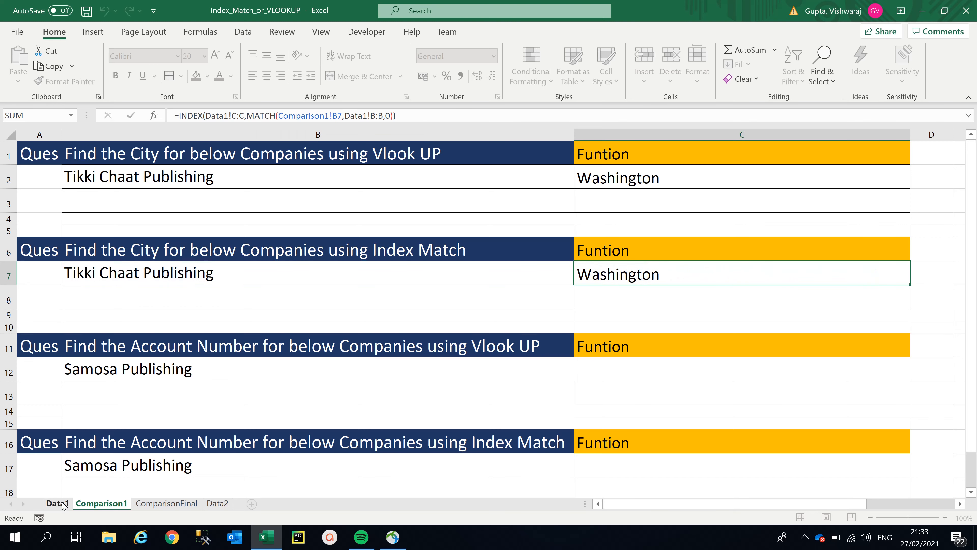
pyautogui.click(63, 503)
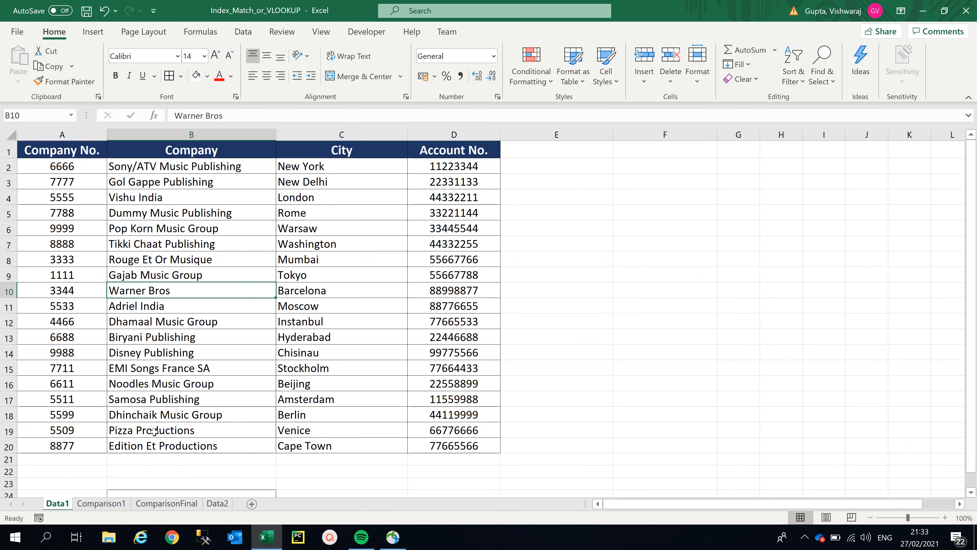
pyautogui.click(102, 503)
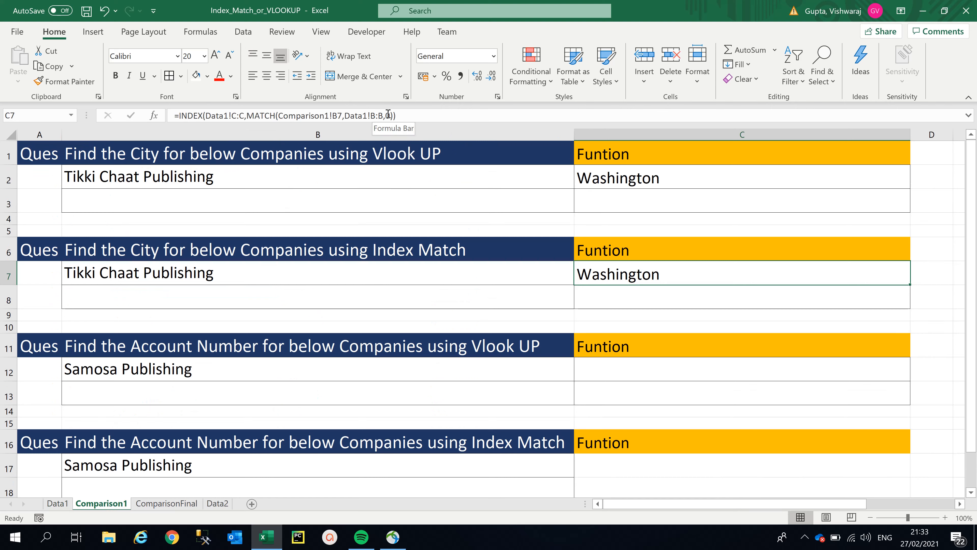
pyautogui.click(407, 116)
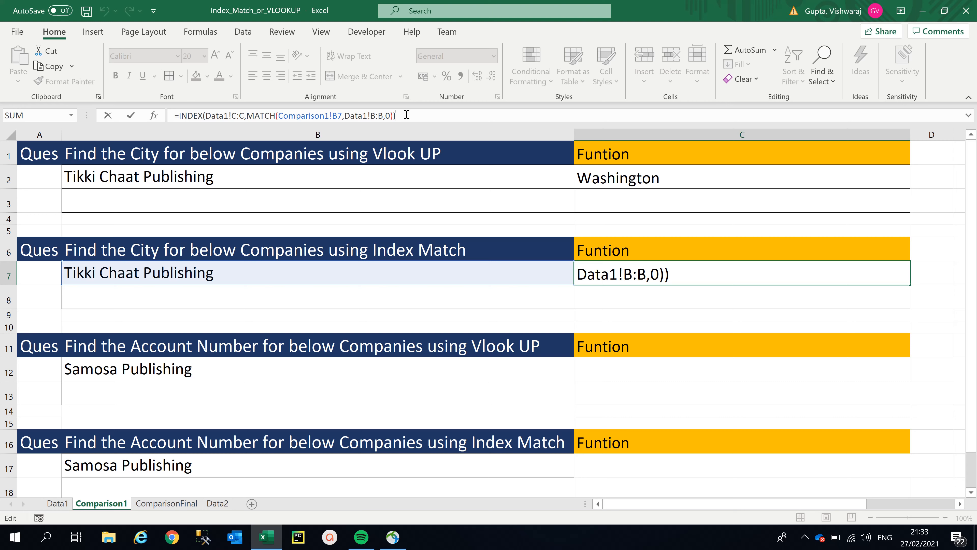
pyautogui.press('Return')
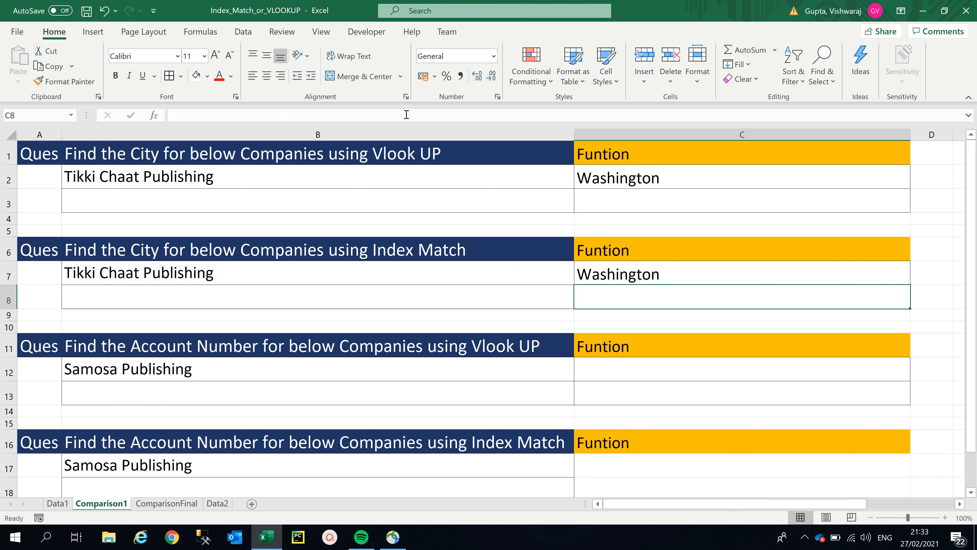
pyautogui.click(640, 271)
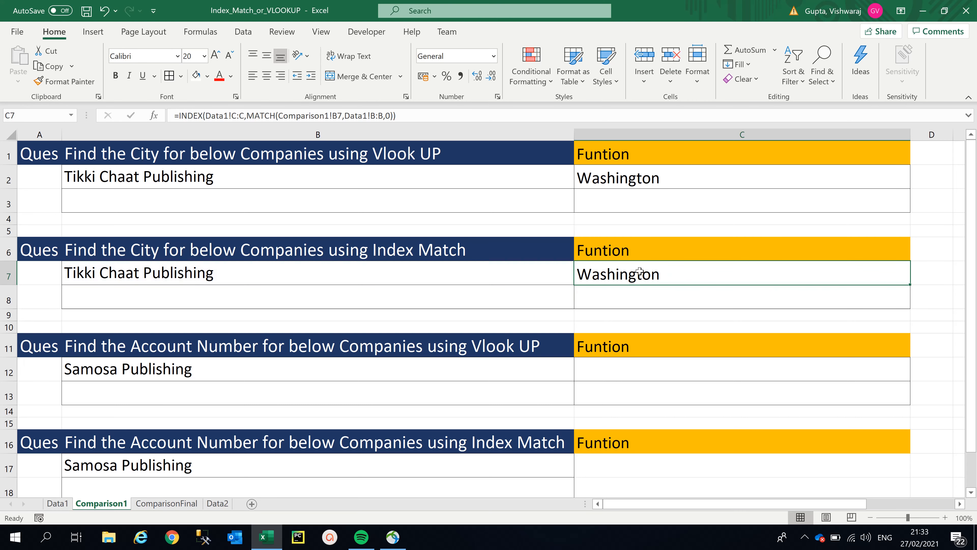
pyautogui.click(648, 184)
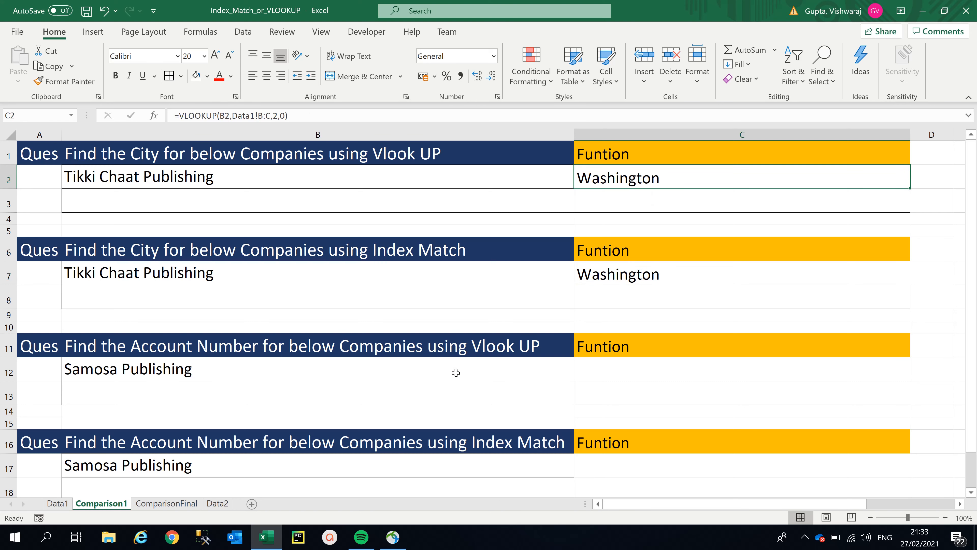
# - Start a VLOOKUP formula in cell C12 with B12 as the lookup value
pyautogui.click(612, 372)
pyautogui.write('=')
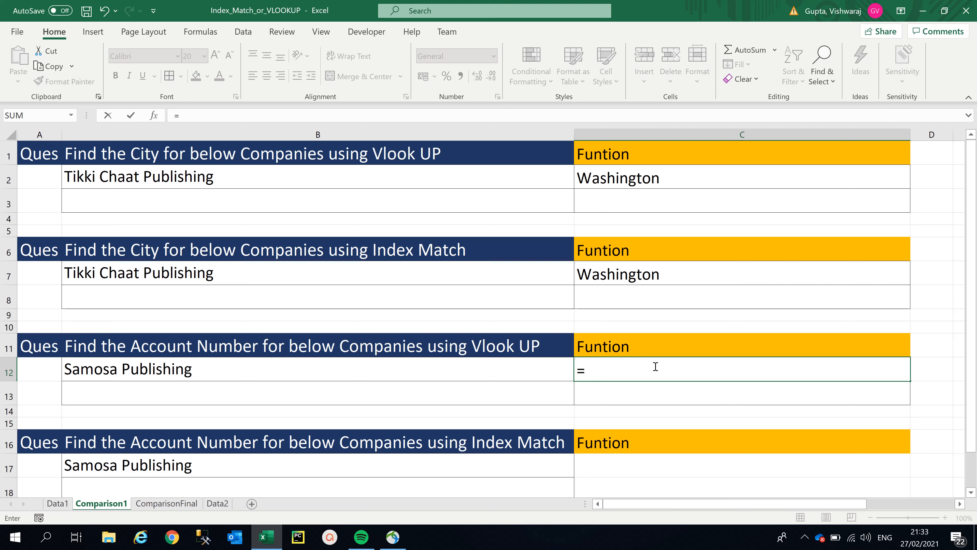
pyautogui.write('vlook')
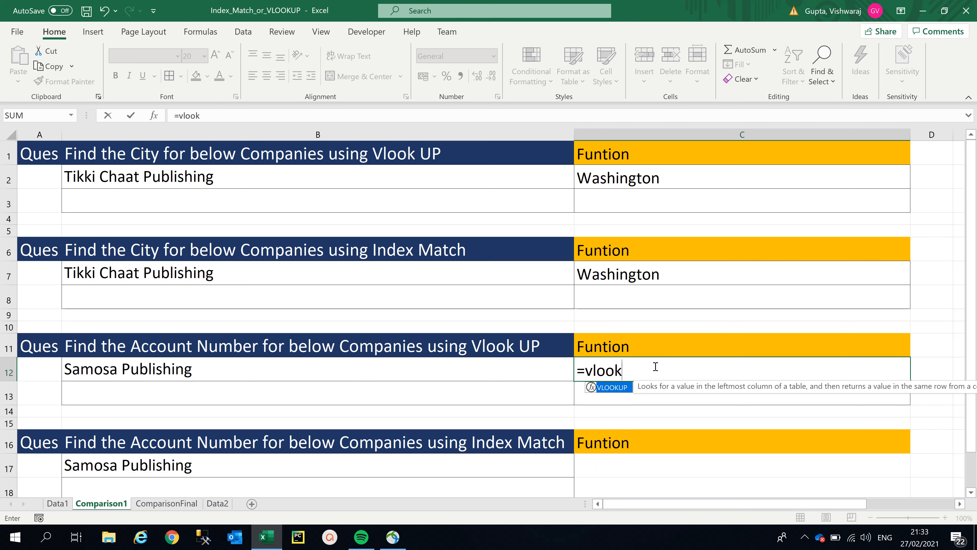
pyautogui.doubleClick(612, 388)
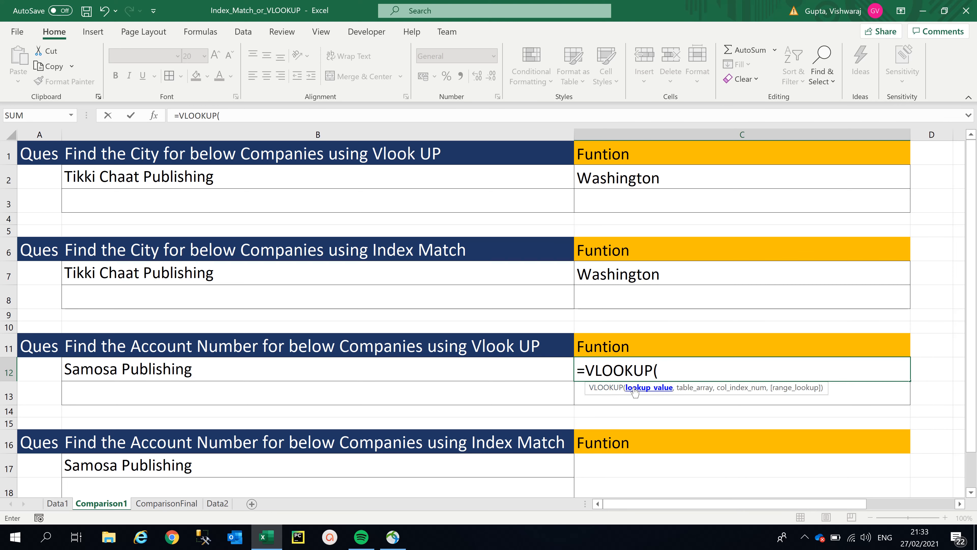
pyautogui.click(363, 367)
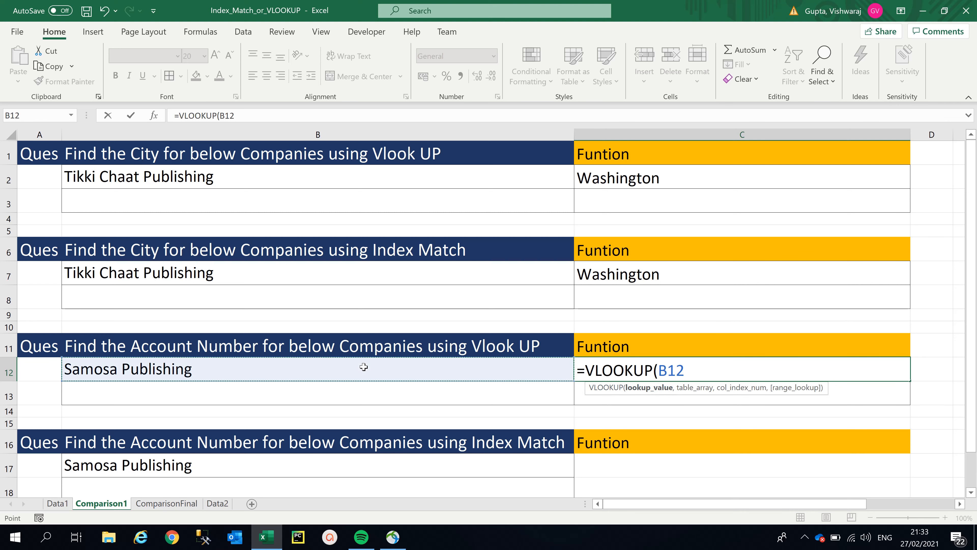
pyautogui.write(',')
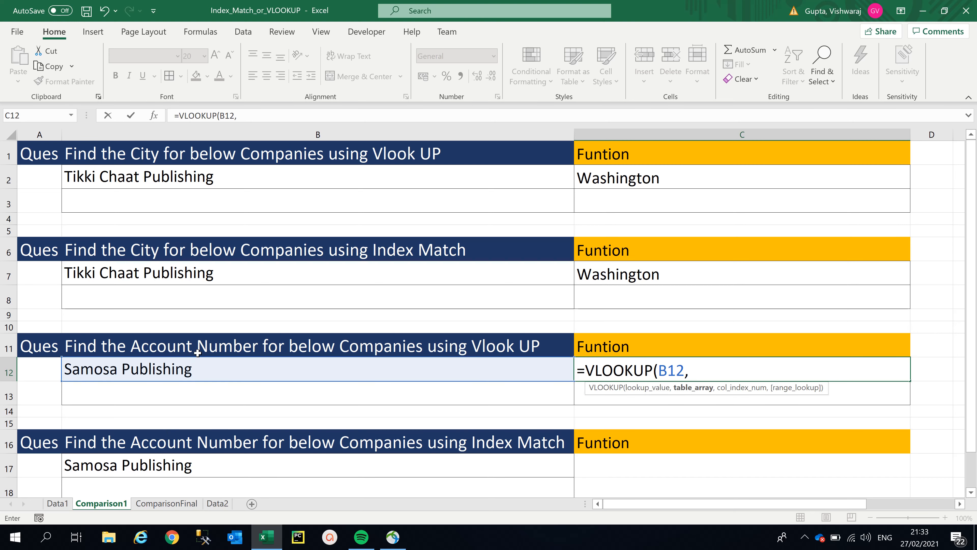
# - Set the VLOOKUP table array to columns B to D of the Data1 sheet
pyautogui.click(57, 503)
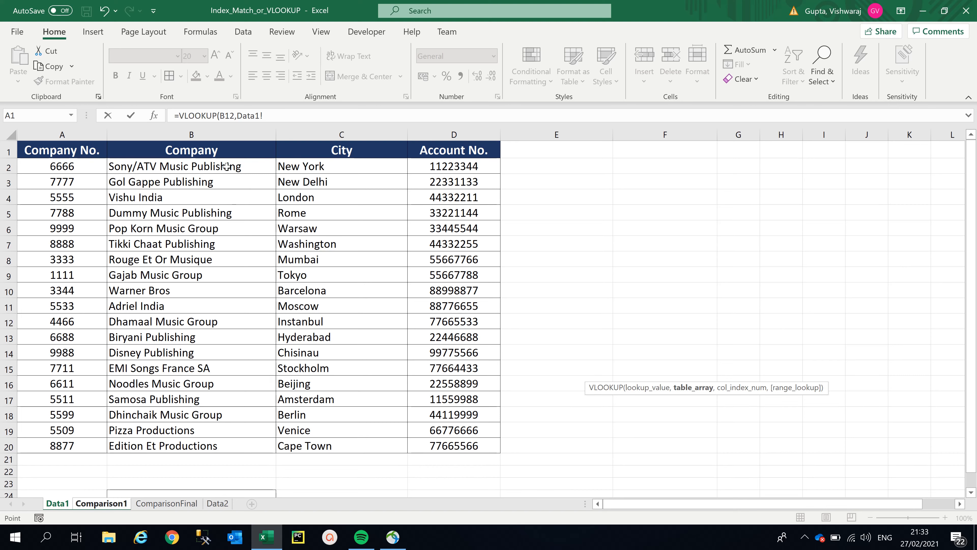
pyautogui.click(276, 115)
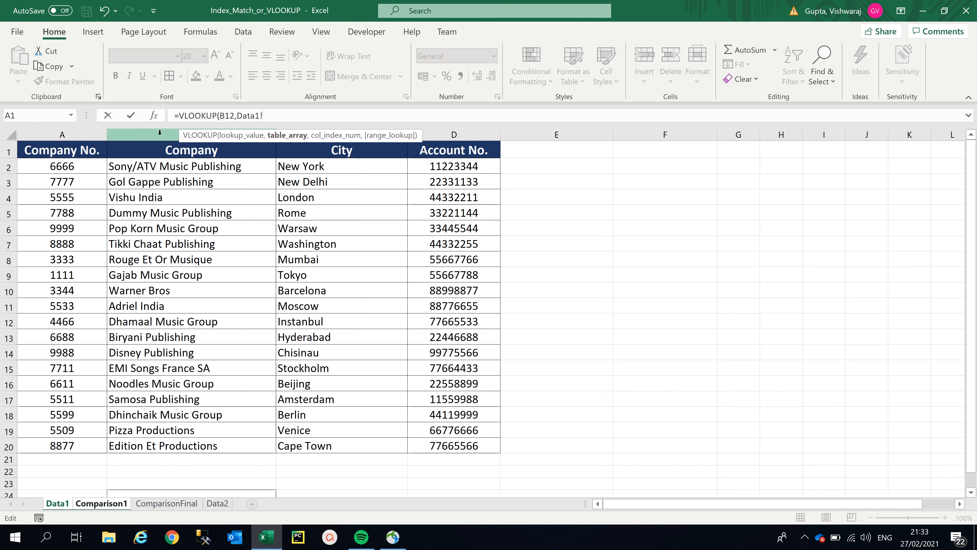
pyautogui.moveTo(160, 133); pyautogui.dragTo(433, 135)
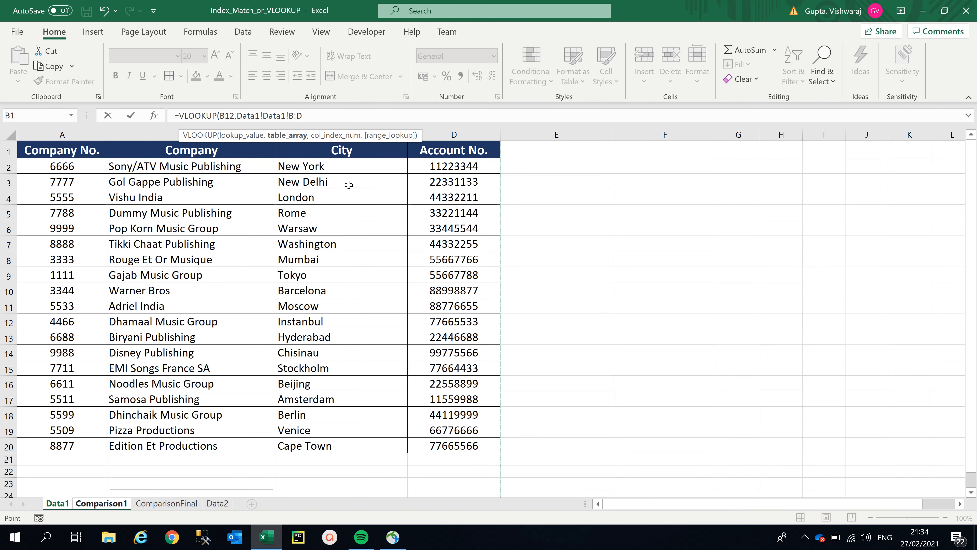
pyautogui.click(323, 115)
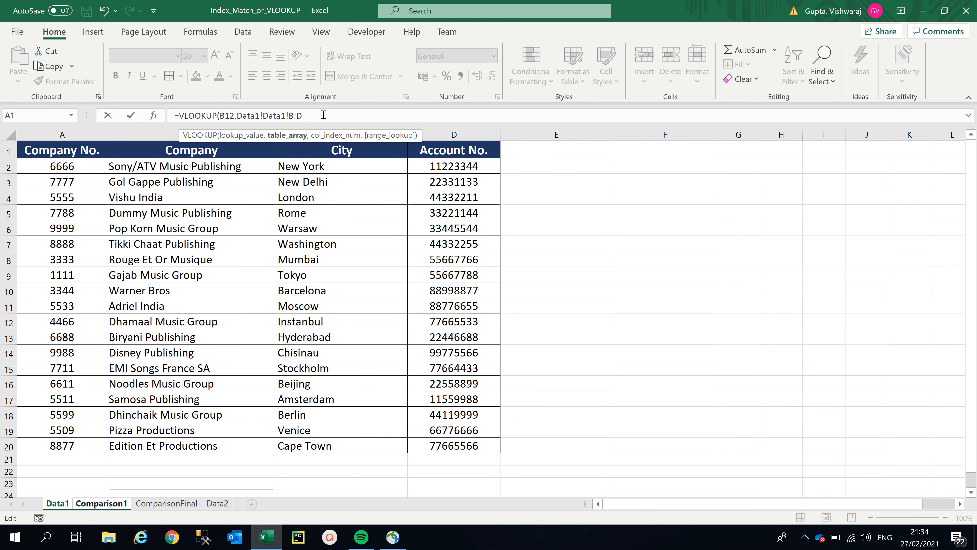
# - Set the VLOOKUP column index to 3 and range lookup to 0, close the function and try to commit the formula
pyautogui.write(',3')
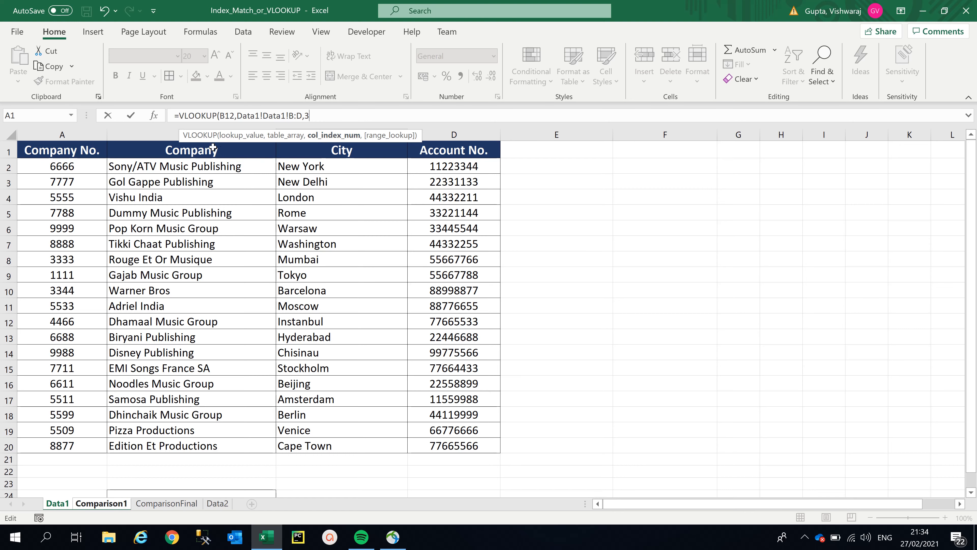
pyautogui.write(',0)')
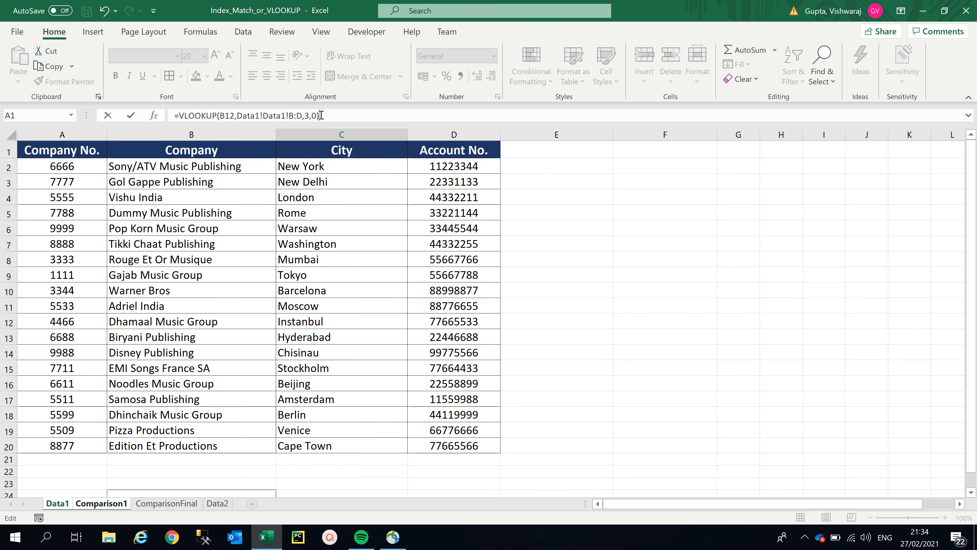
pyautogui.press('Return')
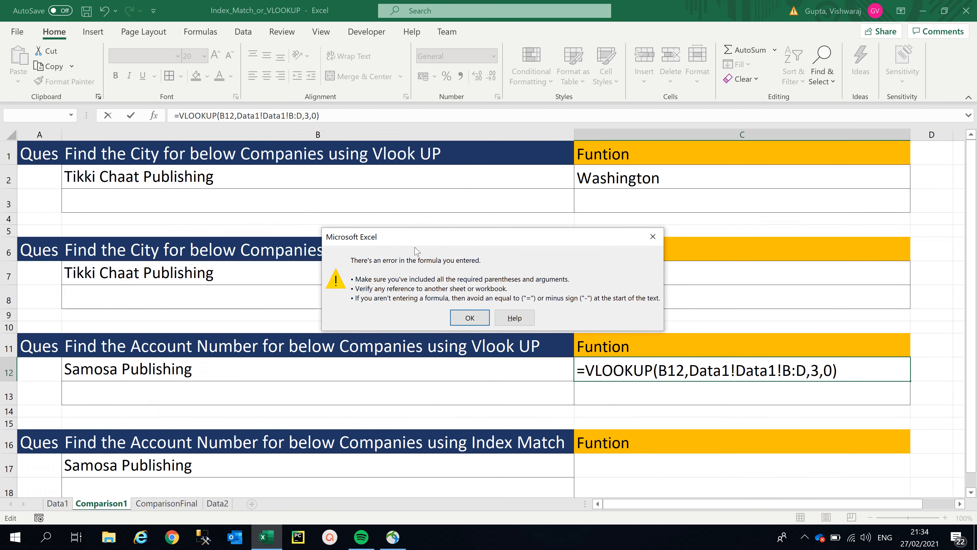
pyautogui.click(460, 320)
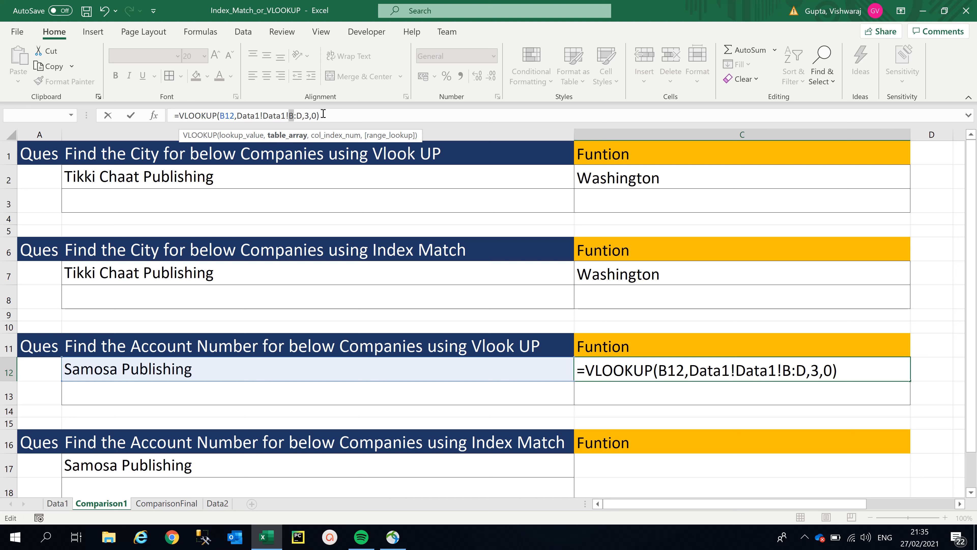
pyautogui.press('Return')
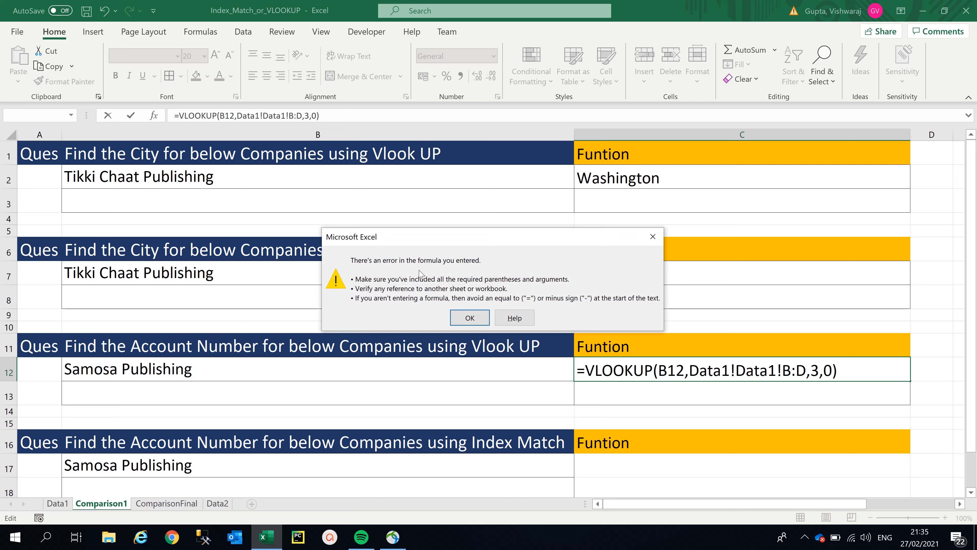
pyautogui.click(459, 319)
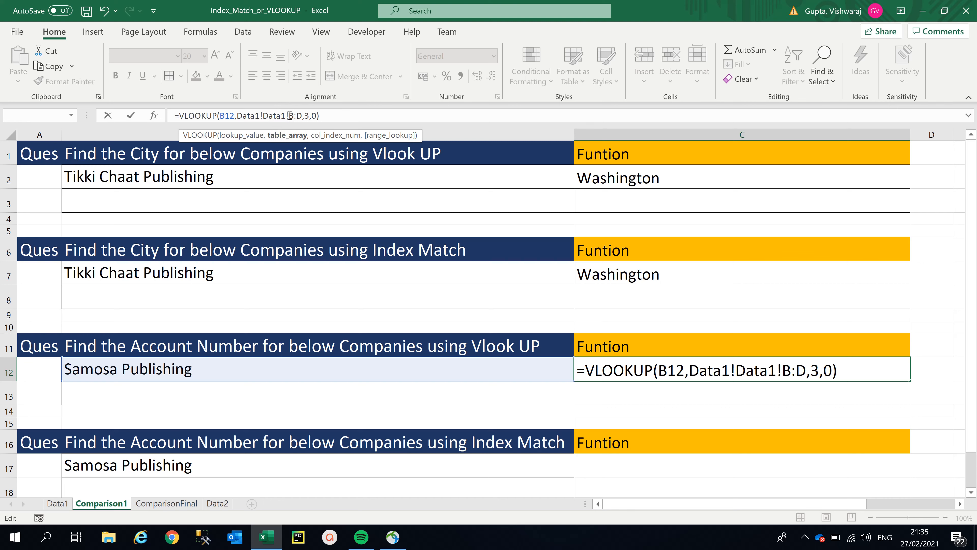
# - Remove the duplicated Data1! sheet reference from the table array and commit the VLOOKUP formula in C12
pyautogui.press('BackSpace')
pyautogui.press('BackSpace')
pyautogui.press('BackSpace')
pyautogui.press('BackSpace')
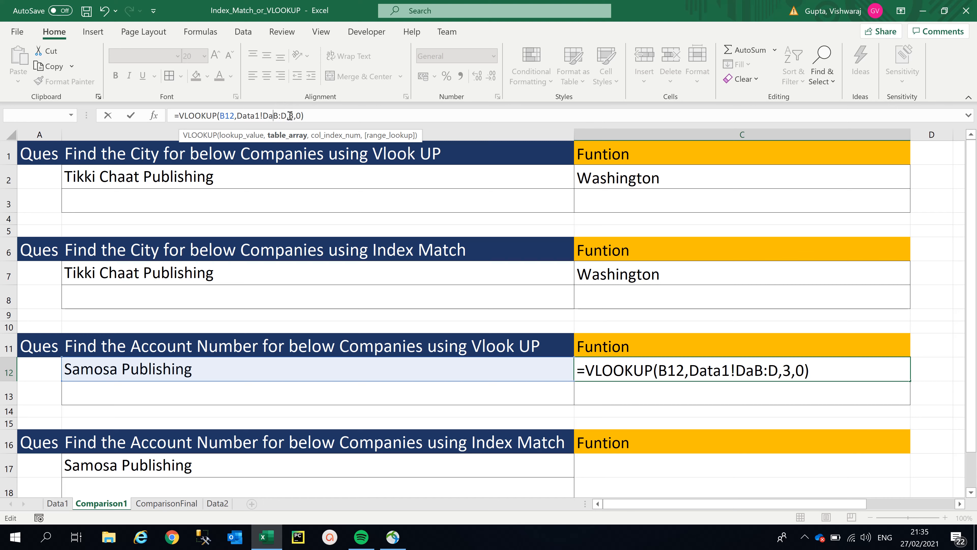
pyautogui.press('BackSpace')
pyautogui.press('BackSpace')
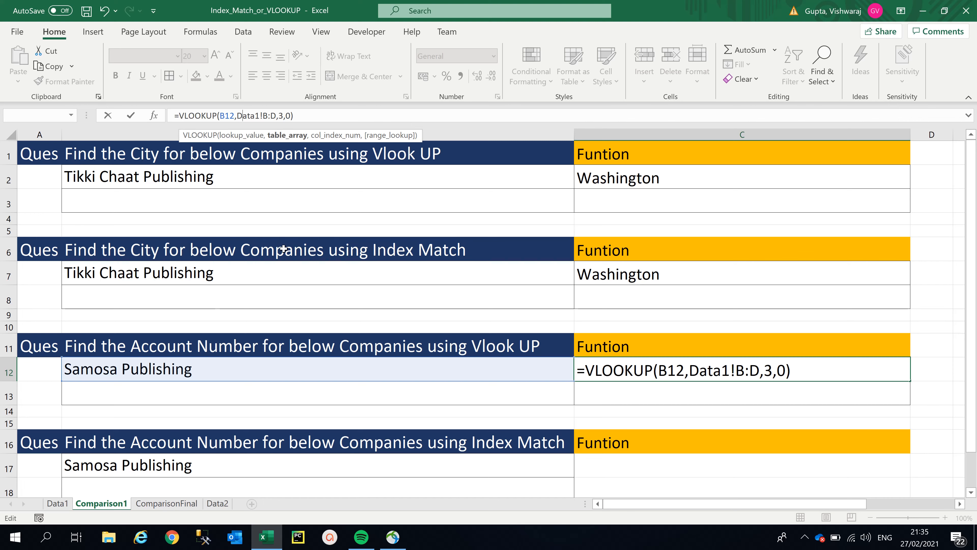
pyautogui.click(315, 118)
pyautogui.press('Return')
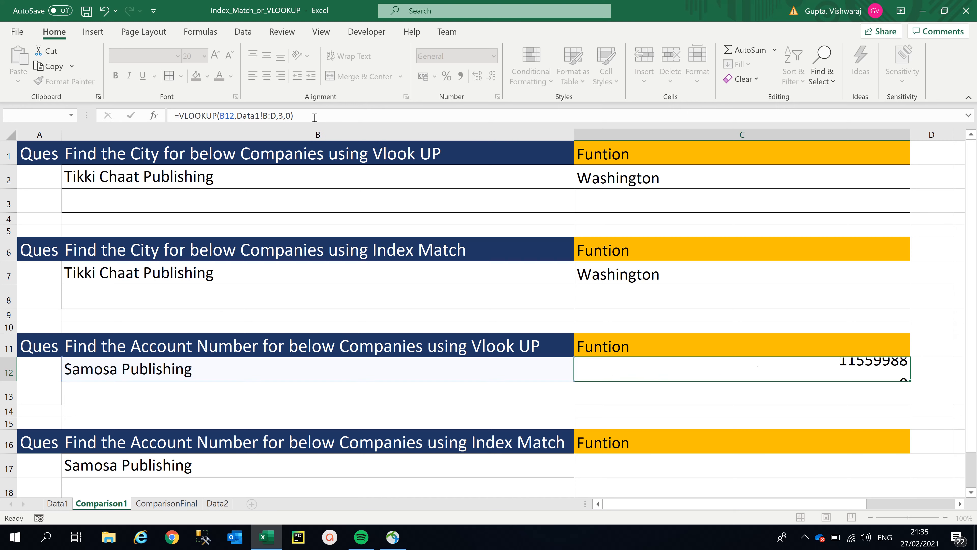
# - Check the account number returned in C12 against the Samosa Publishing row and account column on the Data1 sheet, and return to Comparison1
pyautogui.click(841, 368)
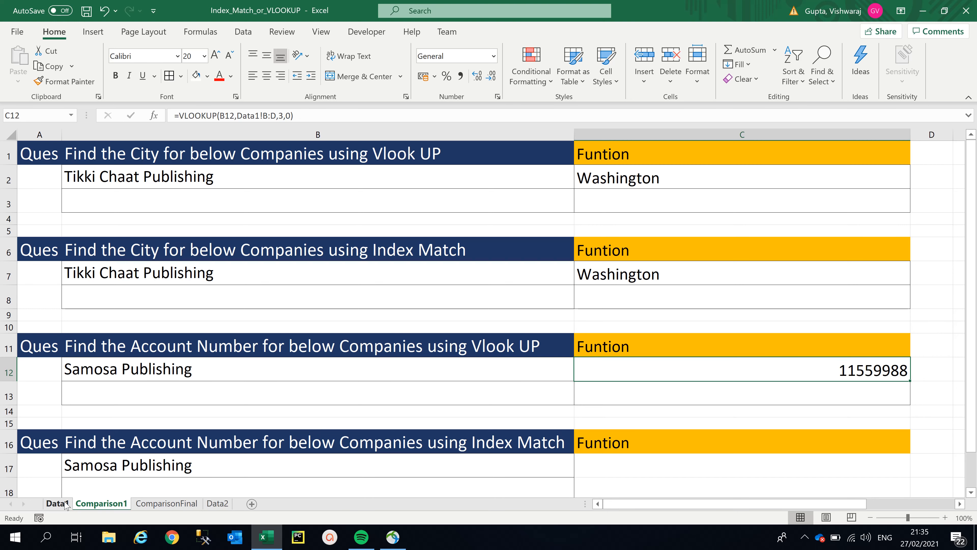
pyautogui.click(57, 503)
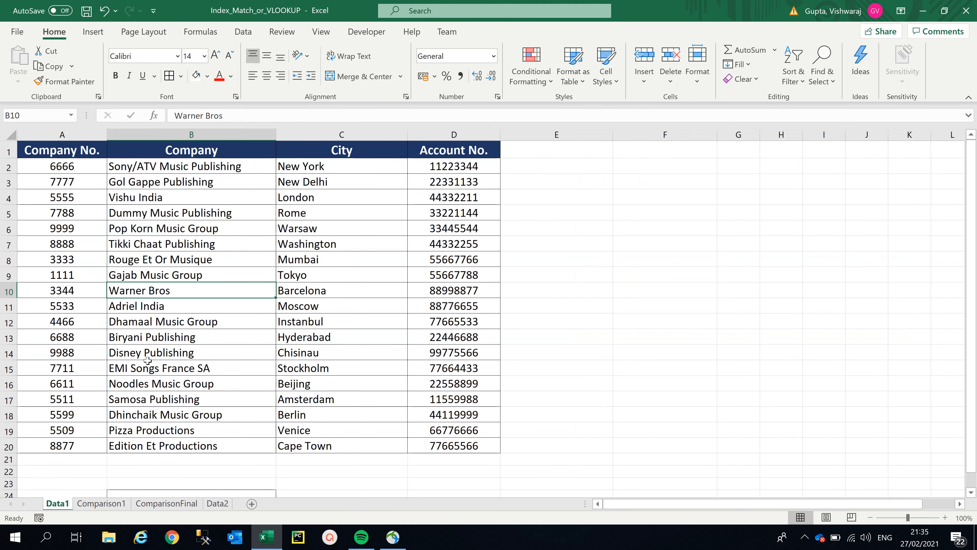
pyautogui.click(171, 399)
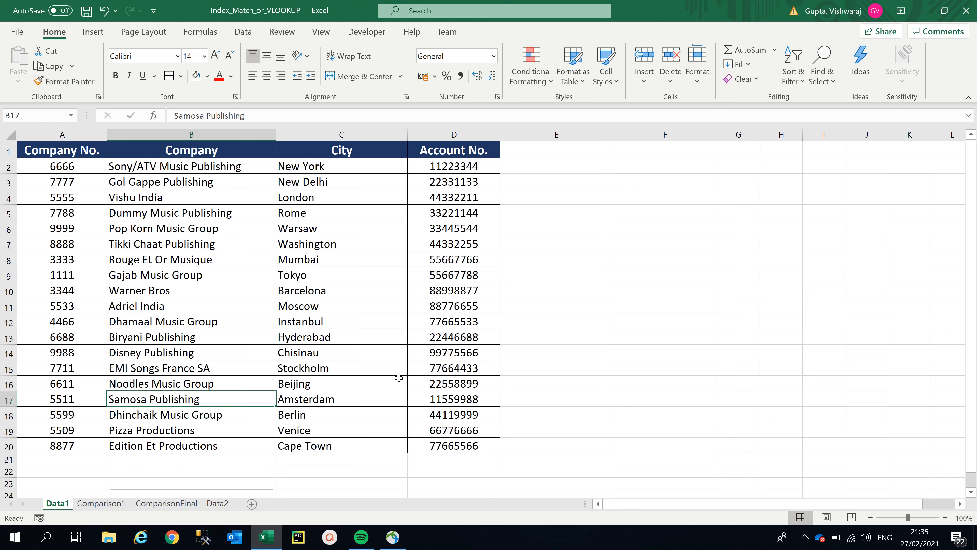
pyautogui.click(463, 399)
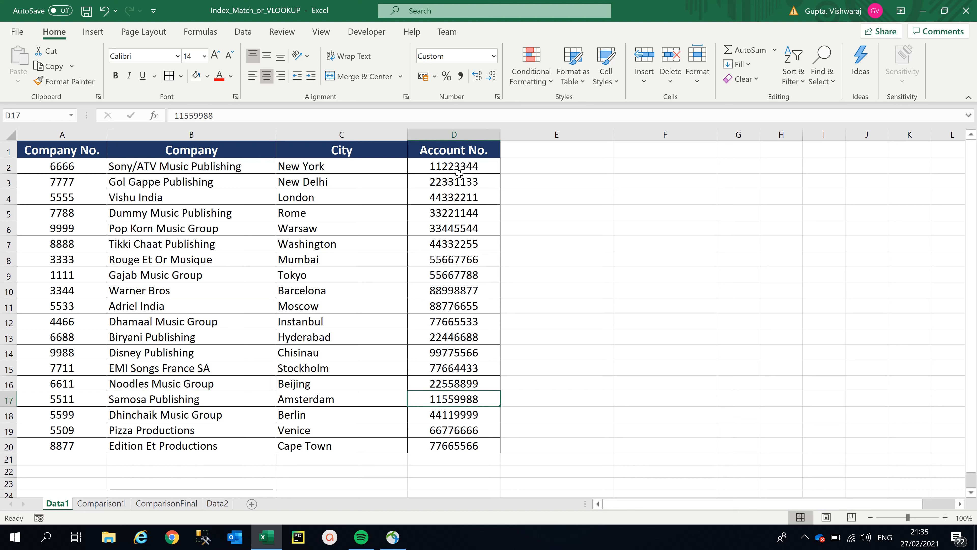
pyautogui.click(459, 166)
pyautogui.moveTo(458, 166); pyautogui.dragTo(473, 440)
pyautogui.click(458, 403)
pyautogui.click(126, 507)
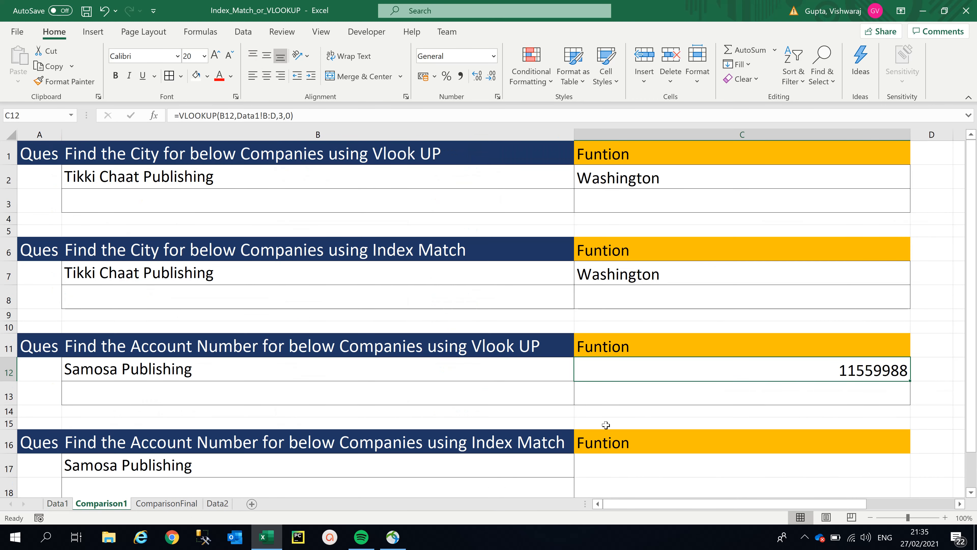
# - Start an INDEX formula in cell C17 with column D of the Data1 sheet as the array
pyautogui.click(646, 464)
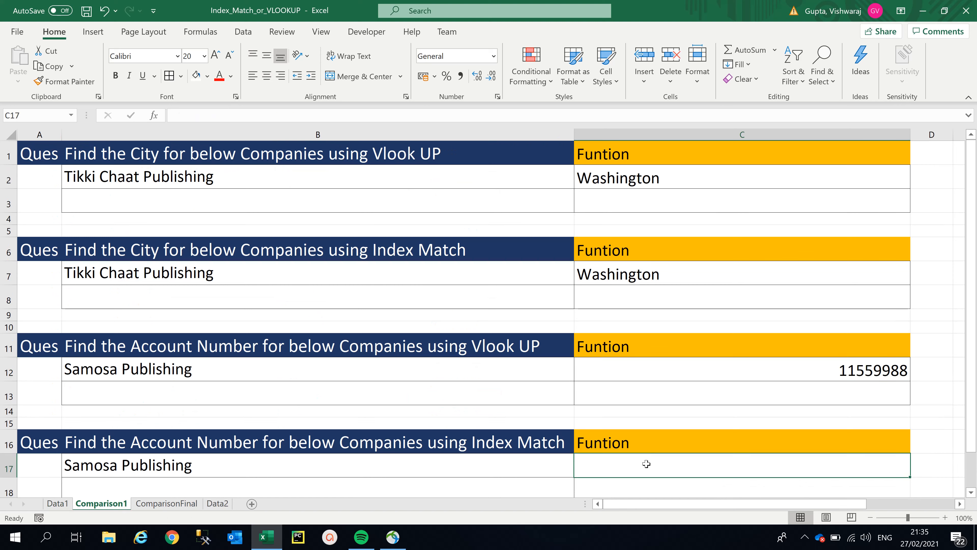
pyautogui.write('=inde')
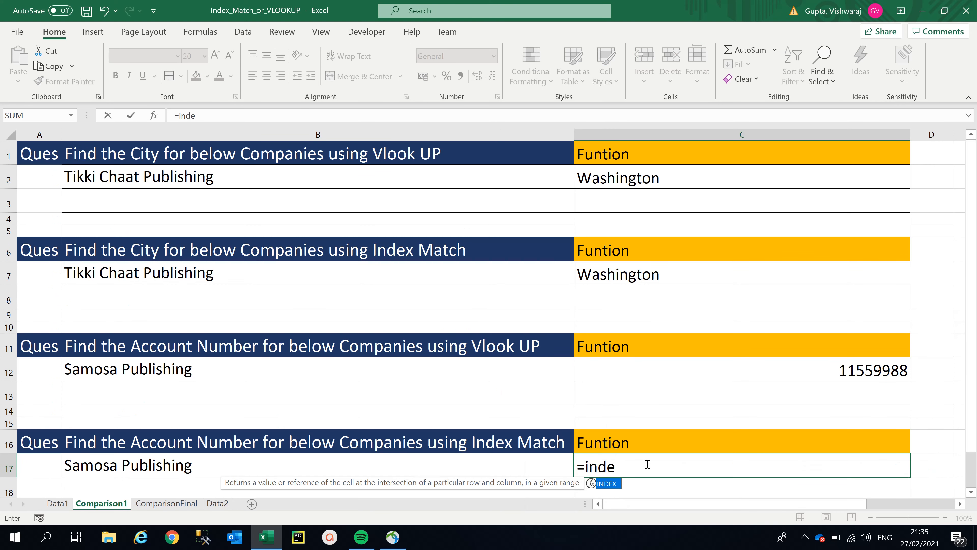
pyautogui.write('x(')
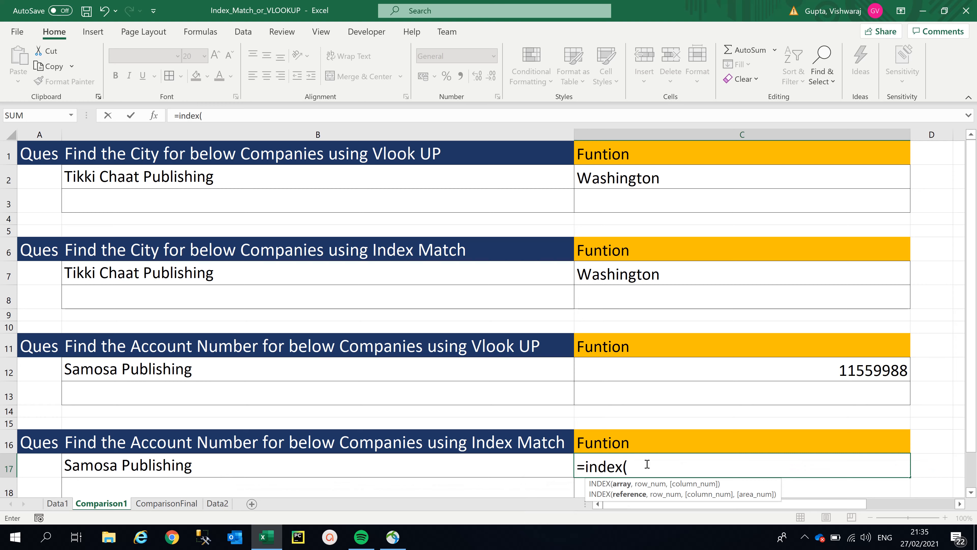
pyautogui.click(66, 505)
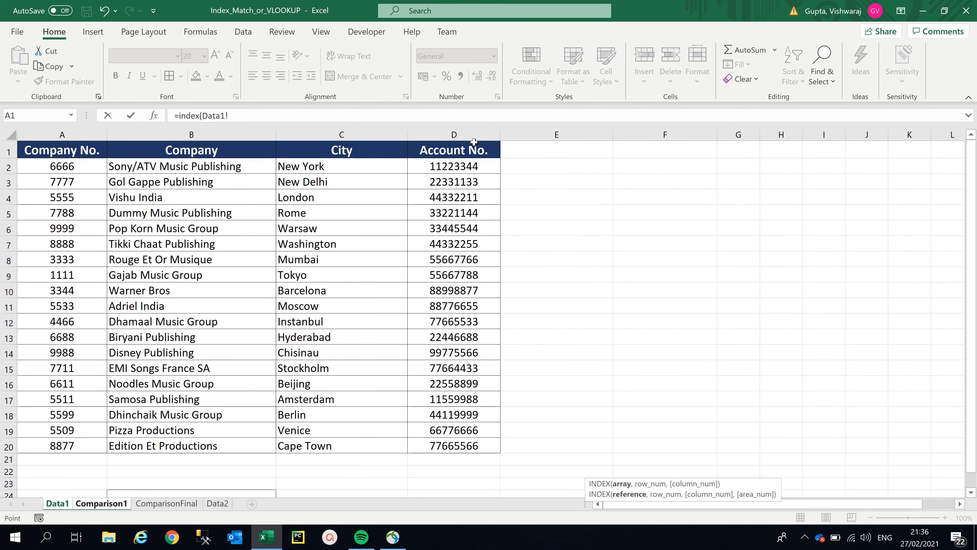
pyautogui.click(474, 139)
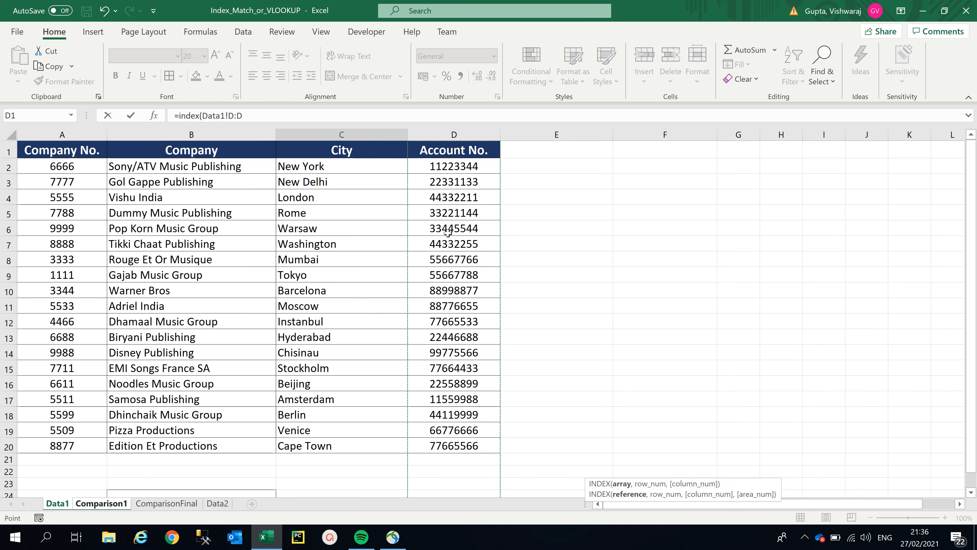
# - Nest a MATCH function as the INDEX row number, with cell B17 of the Comparison1 sheet as its lookup value
pyautogui.click(271, 115)
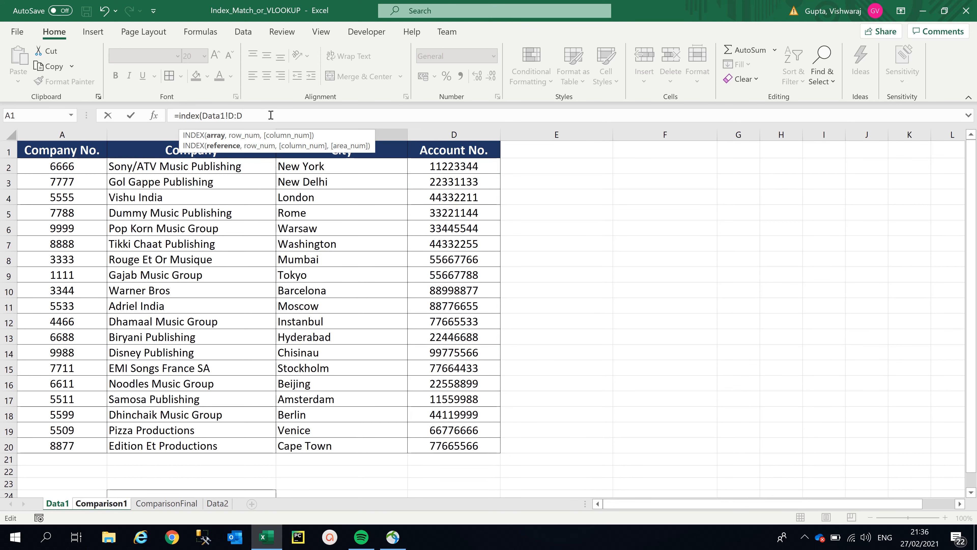
pyautogui.write(',mtch(')
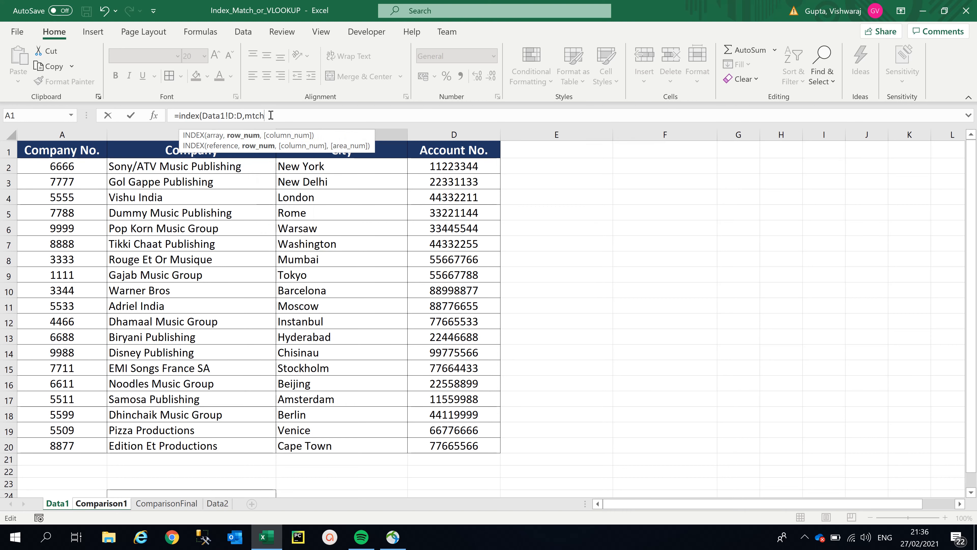
pyautogui.press('BackSpace')
pyautogui.press('BackSpace')
pyautogui.press('BackSpace')
pyautogui.press('BackSpace')
pyautogui.write('atch(')
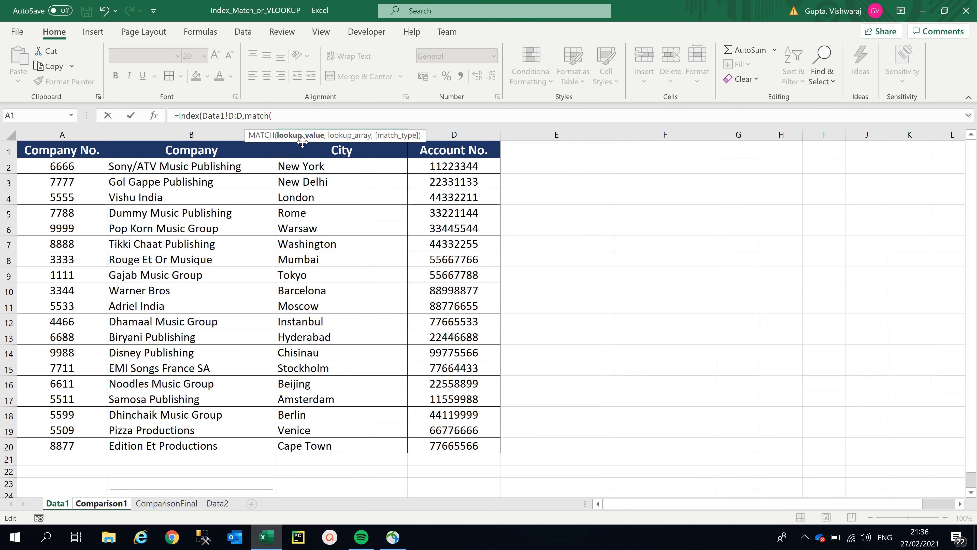
pyautogui.click(113, 503)
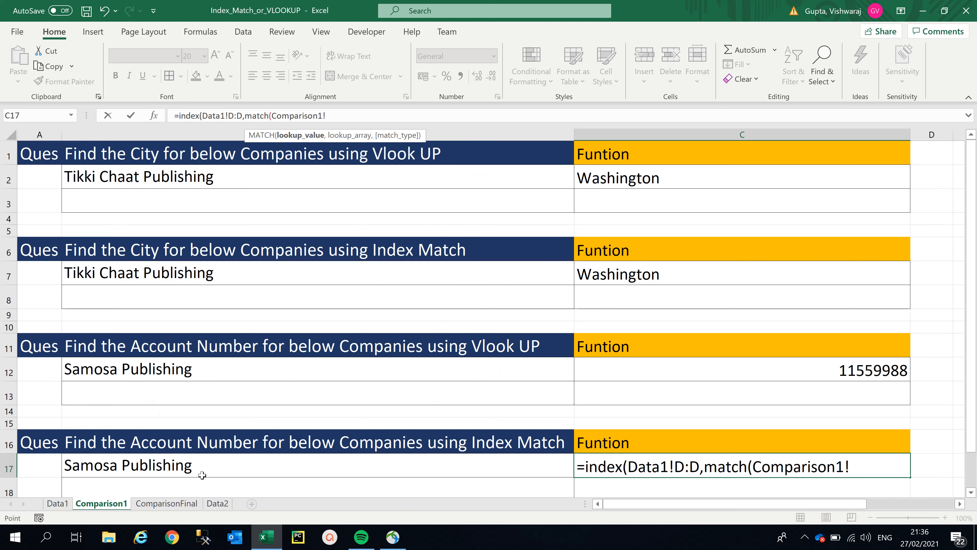
pyautogui.click(202, 469)
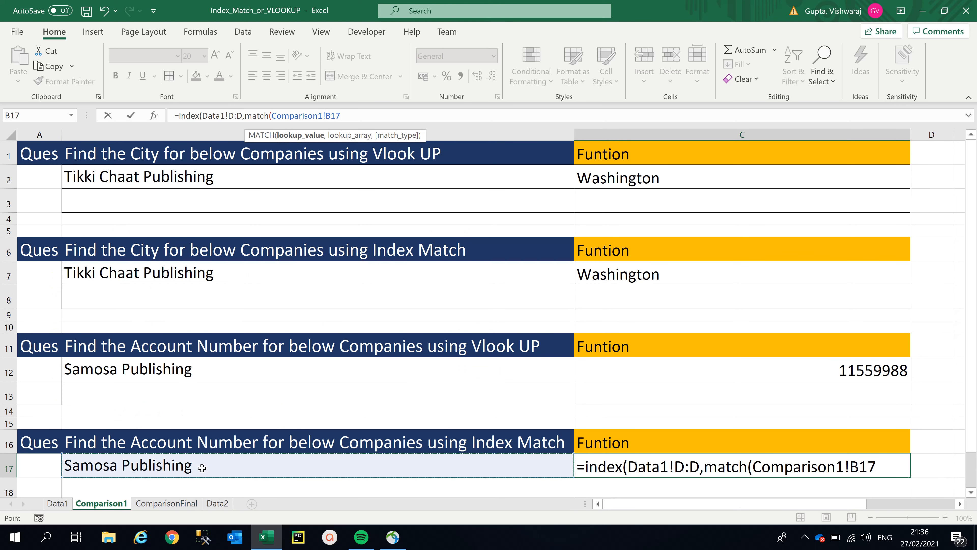
pyautogui.write(',')
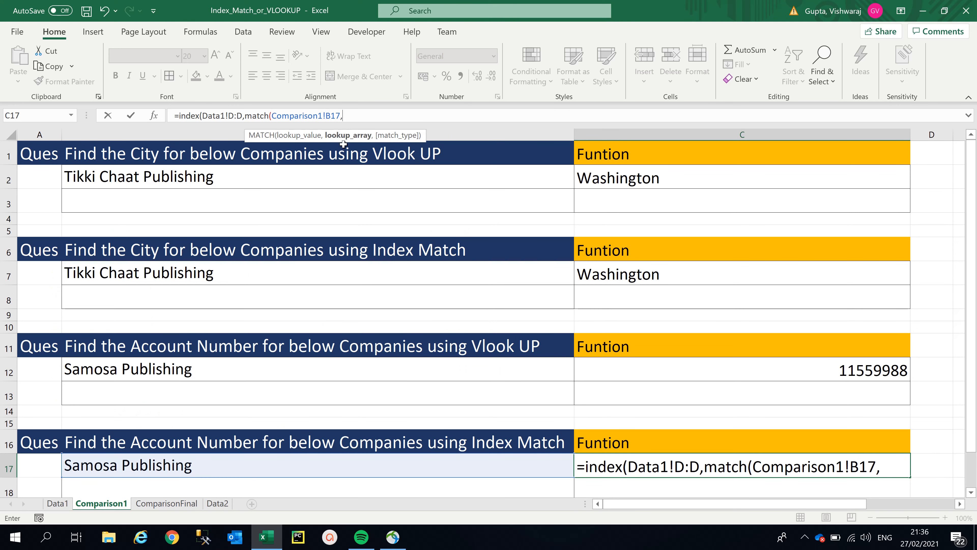
# - Set the MATCH lookup array to column B of the Data1 sheet, review the arguments, and close MATCH with match type 0
pyautogui.click(57, 503)
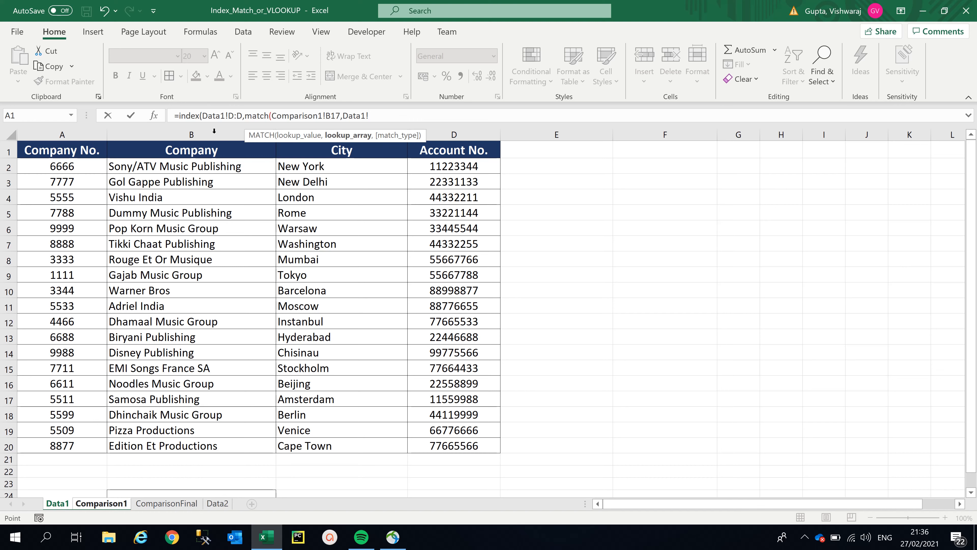
pyautogui.click(200, 133)
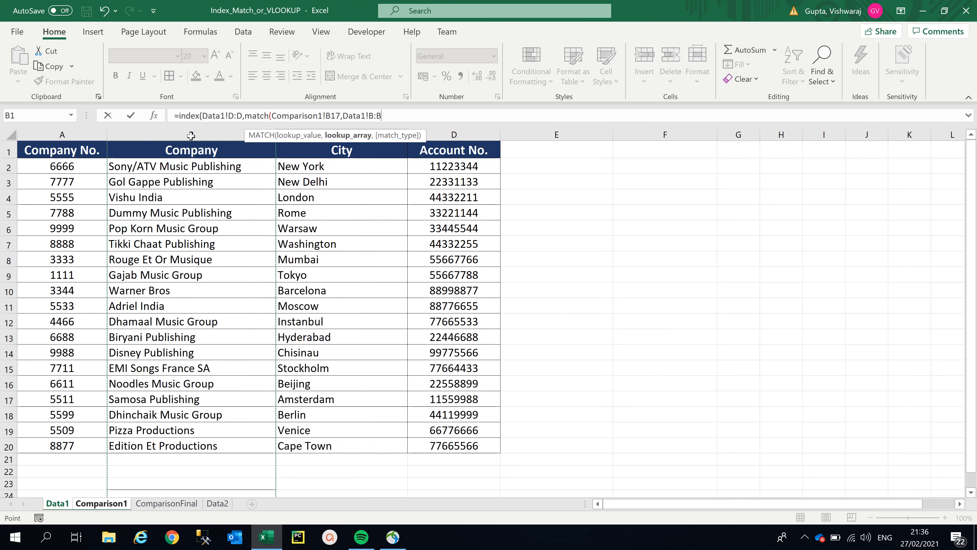
pyautogui.click(232, 116)
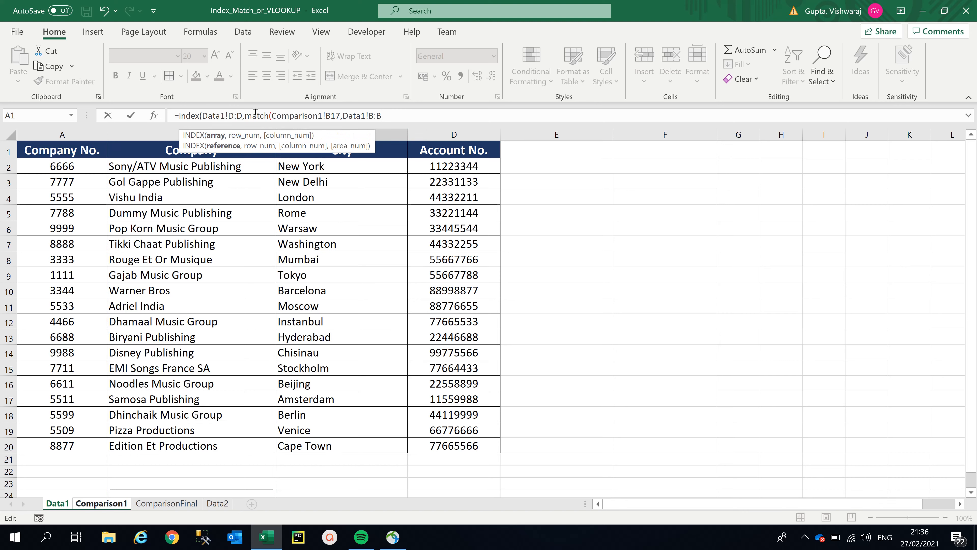
pyautogui.click(291, 116)
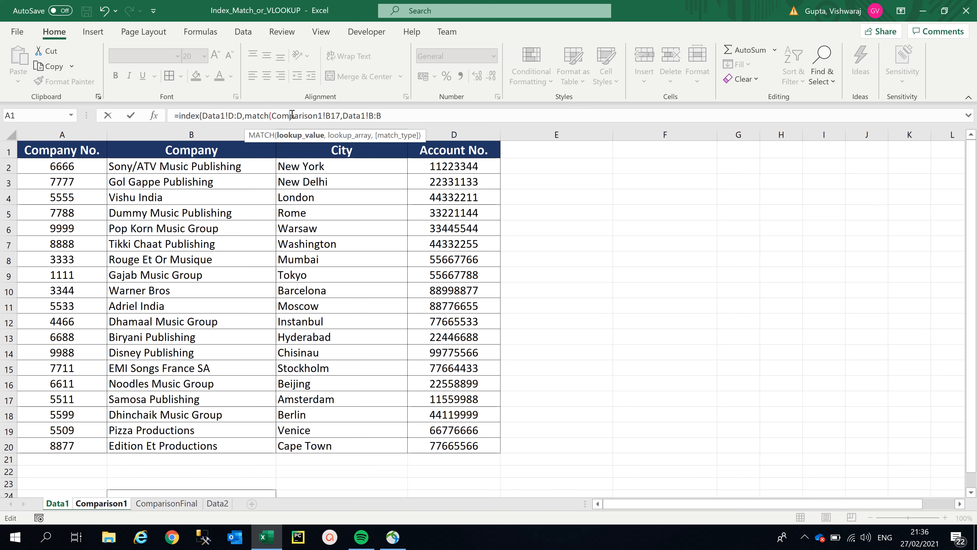
pyautogui.click(404, 117)
pyautogui.write(',')
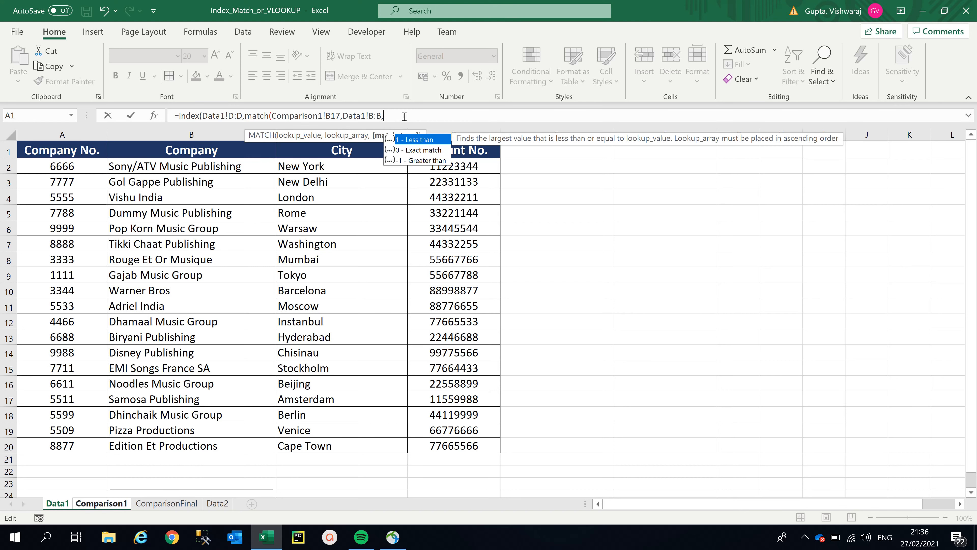
pyautogui.write('0)')
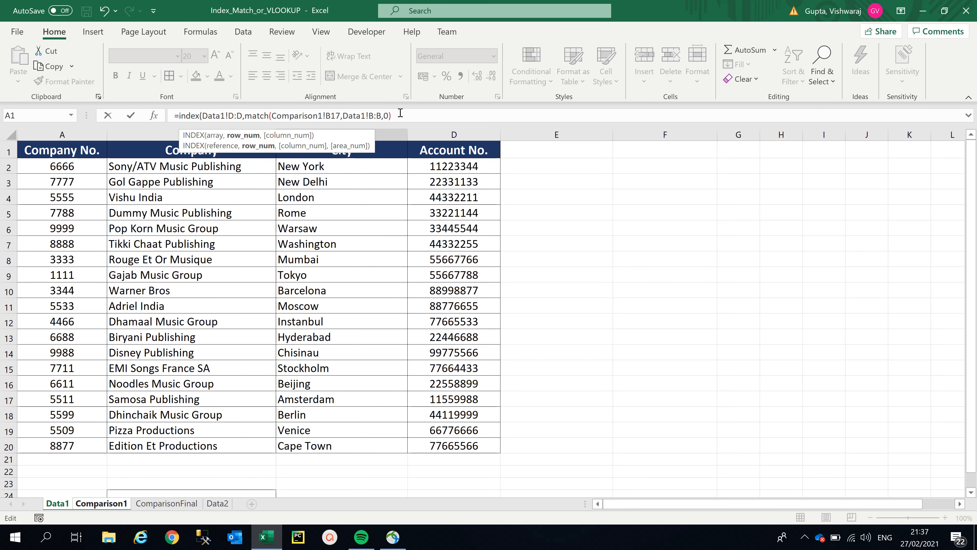
# - Enter the INDEX MATCH formula in C17 with the proposed closing-parenthesis correction accepted, and review the completed formula
pyautogui.press('Return')
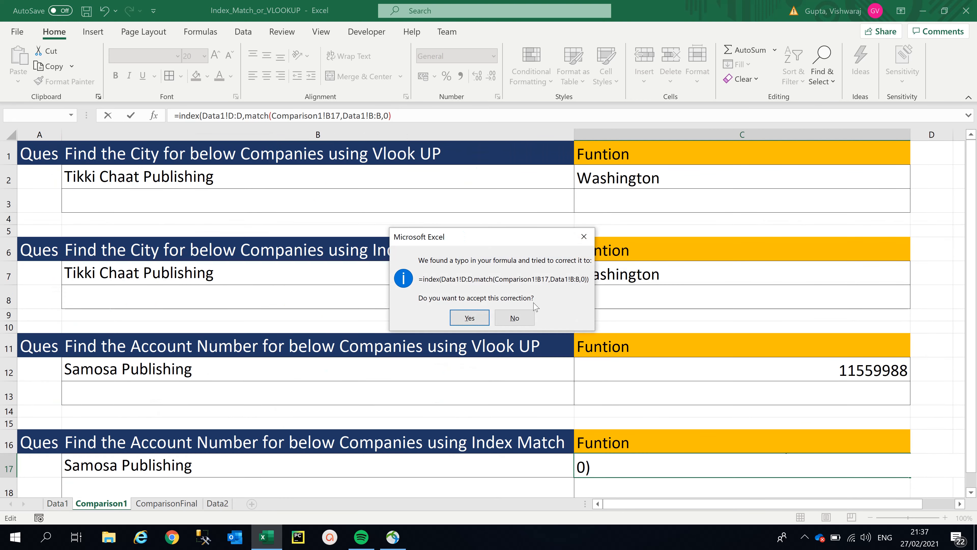
pyautogui.click(468, 317)
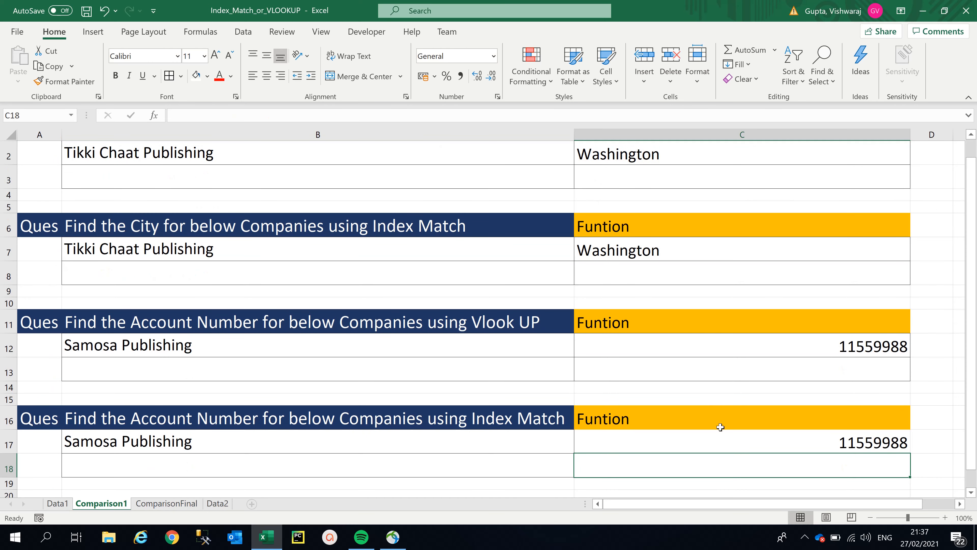
pyautogui.click(722, 439)
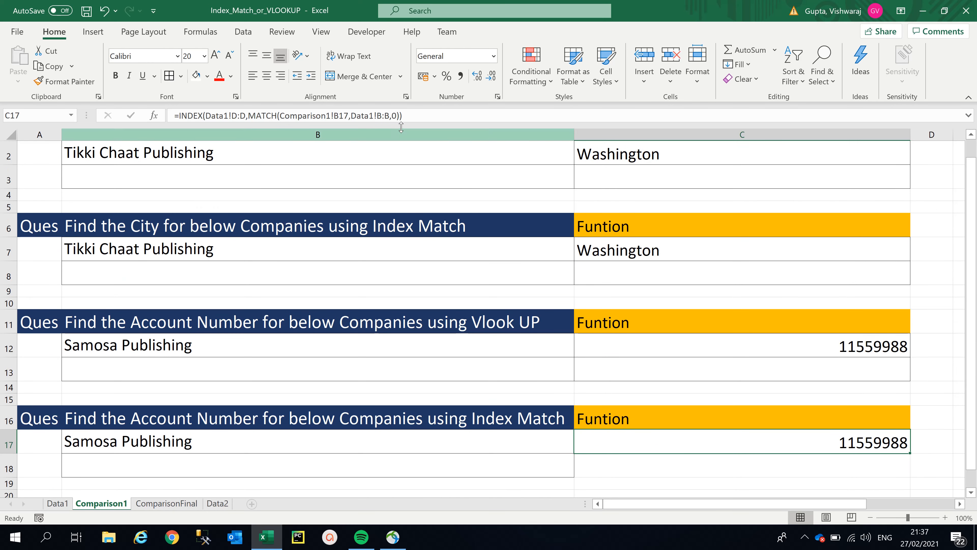
pyautogui.click(409, 115)
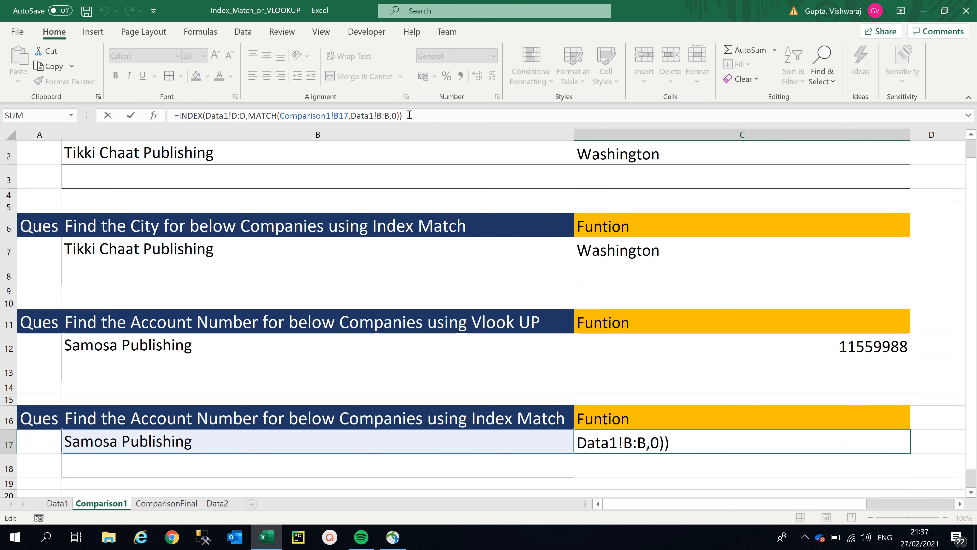
pyautogui.press('Return')
# - Compare the VLOOKUP formula in C12 with the INDEX MATCH formula in C17 on the Comparison1 sheet
pyautogui.click(811, 334)
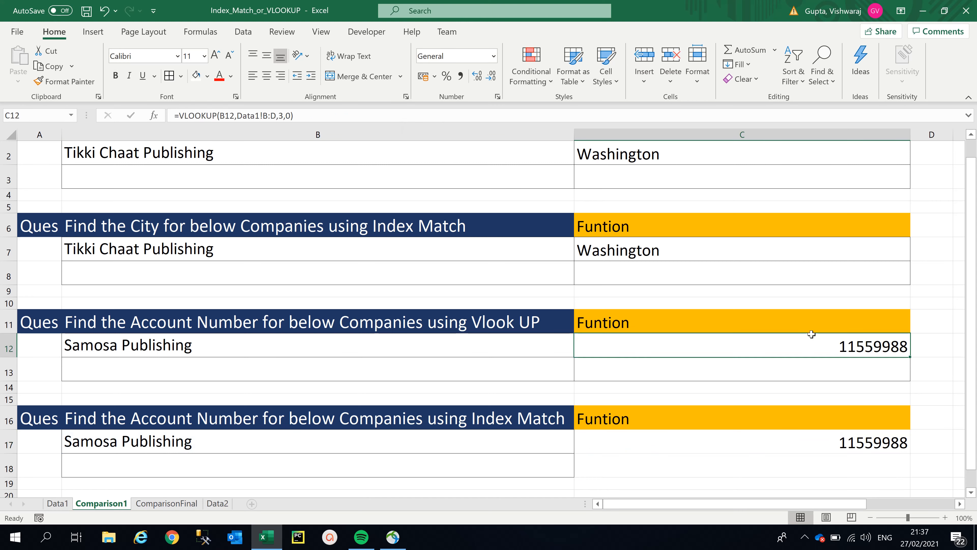
pyautogui.click(781, 443)
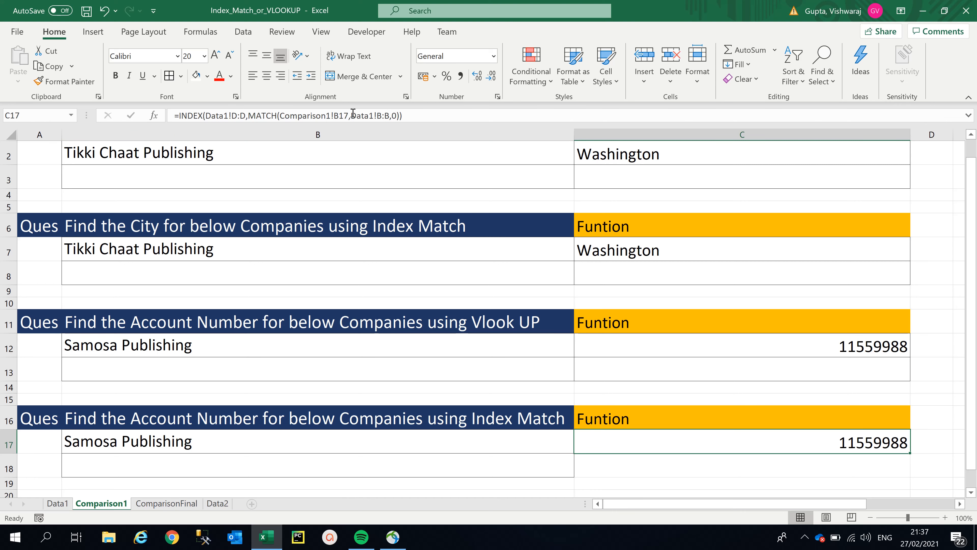
pyautogui.click(719, 338)
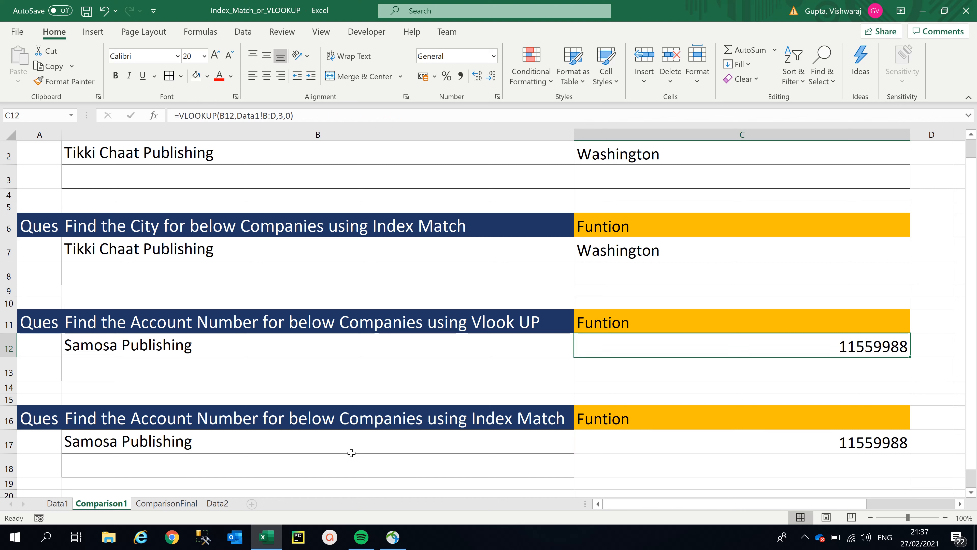
# - Read the Dhamaal Music Group question on the ComparisonFinal sheet and locate that company and its company number on the Data1 sheet
pyautogui.click(193, 504)
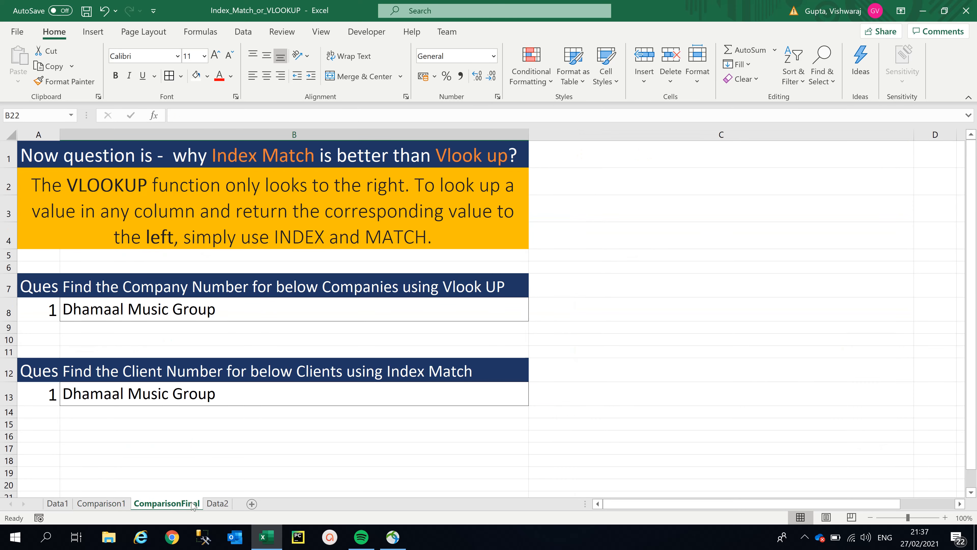
pyautogui.click(363, 317)
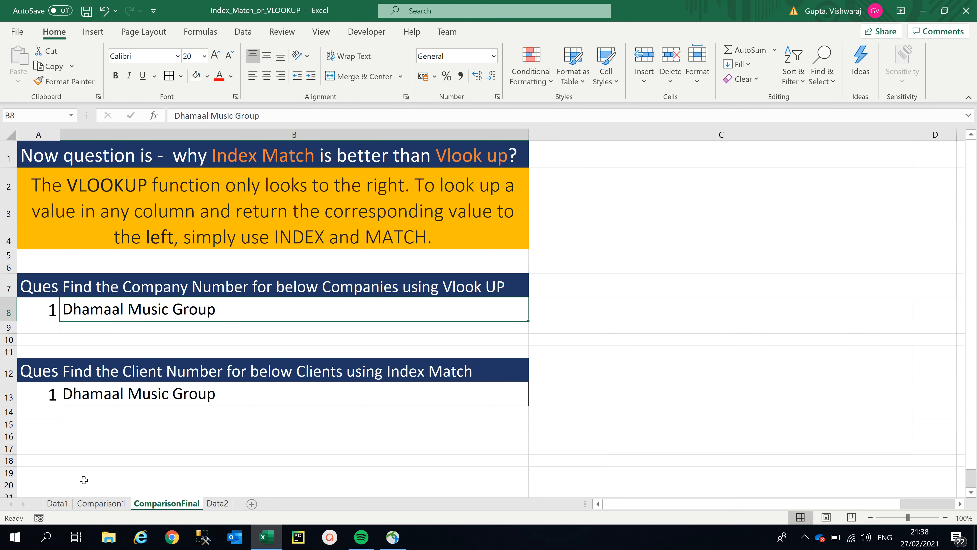
pyautogui.click(57, 504)
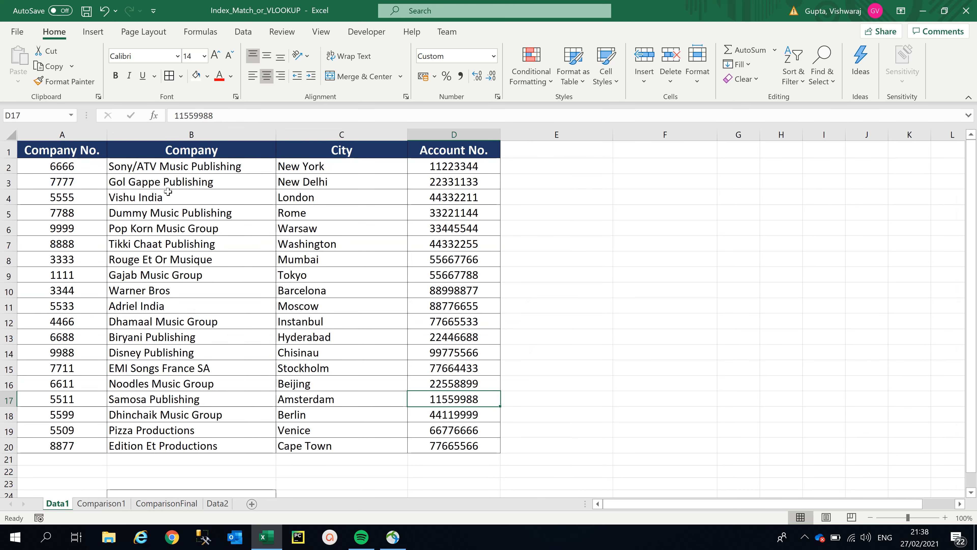
pyautogui.click(156, 319)
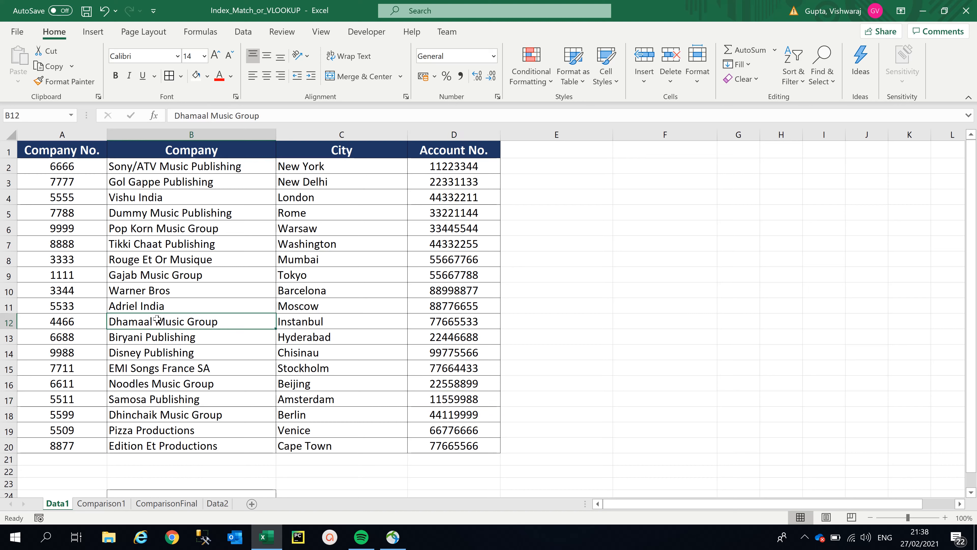
pyautogui.click(84, 323)
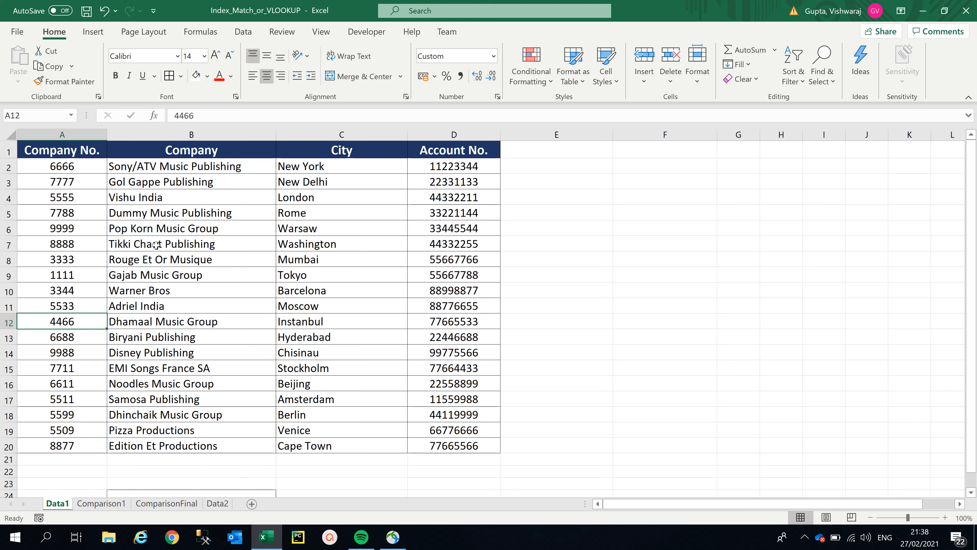
# - Examine where the Company No. column lies relative to the Company column on Data1, compared with the City and Account No. columns
pyautogui.moveTo(166, 213); pyautogui.dragTo(154, 415)
pyautogui.click(91, 326)
pyautogui.click(138, 322)
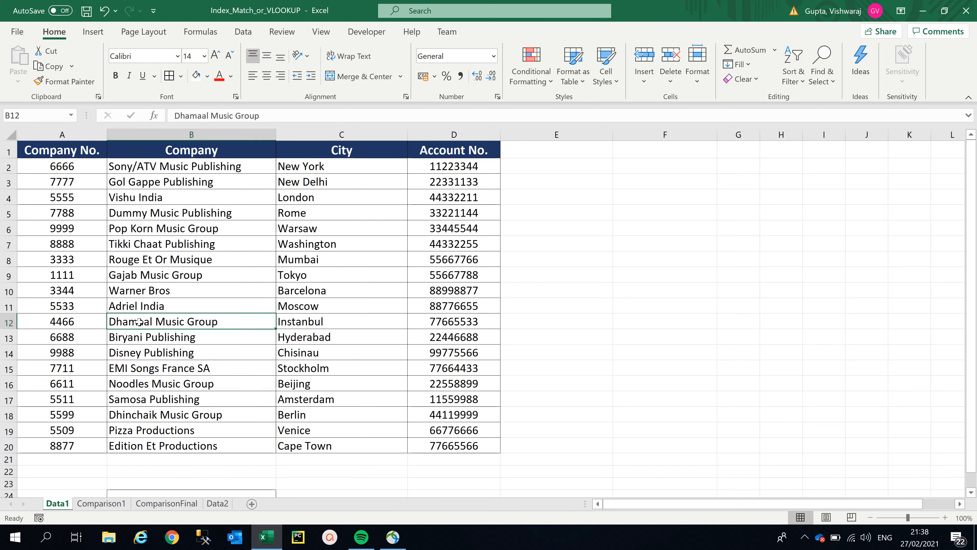
pyautogui.click(90, 323)
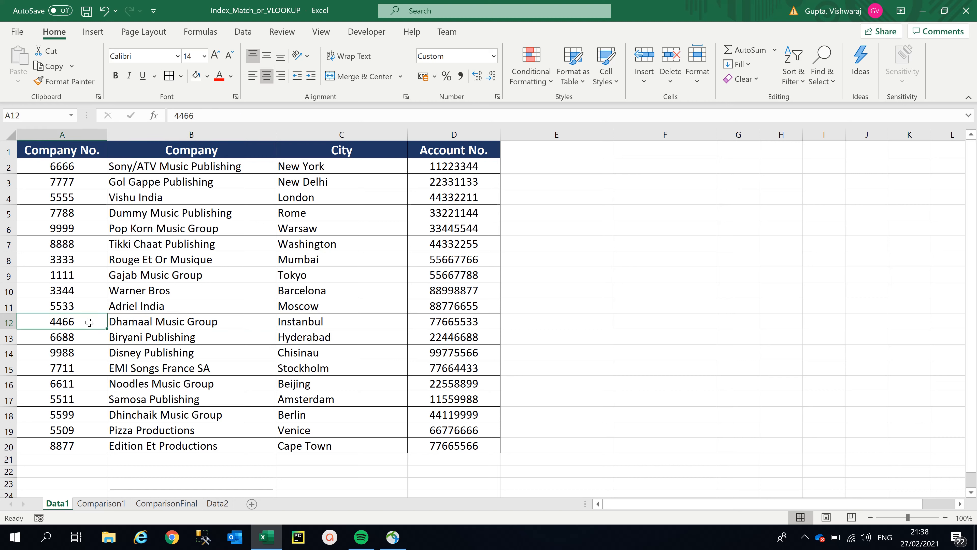
pyautogui.click(175, 268)
pyautogui.click(170, 134)
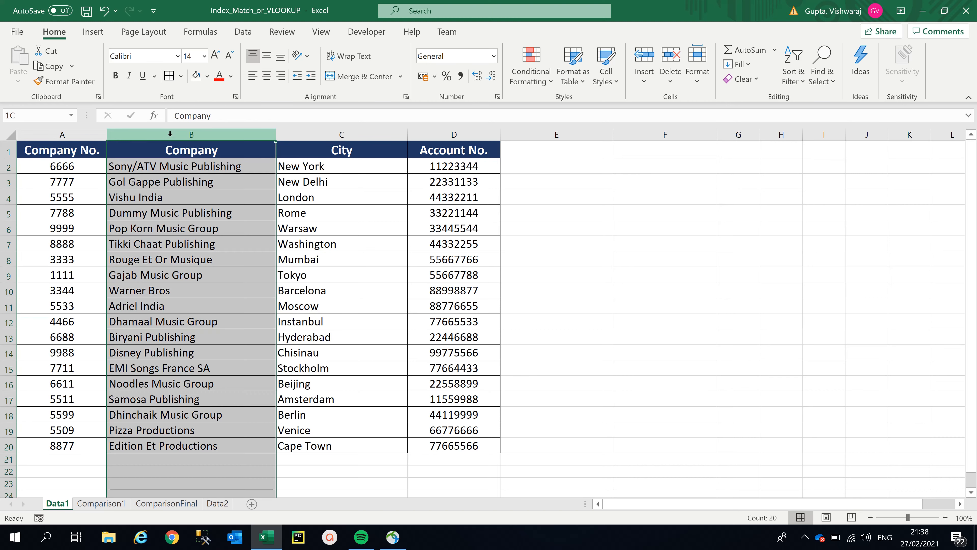
pyautogui.keyDown('shift'); pyautogui.click(97, 134); pyautogui.keyUp('shift')
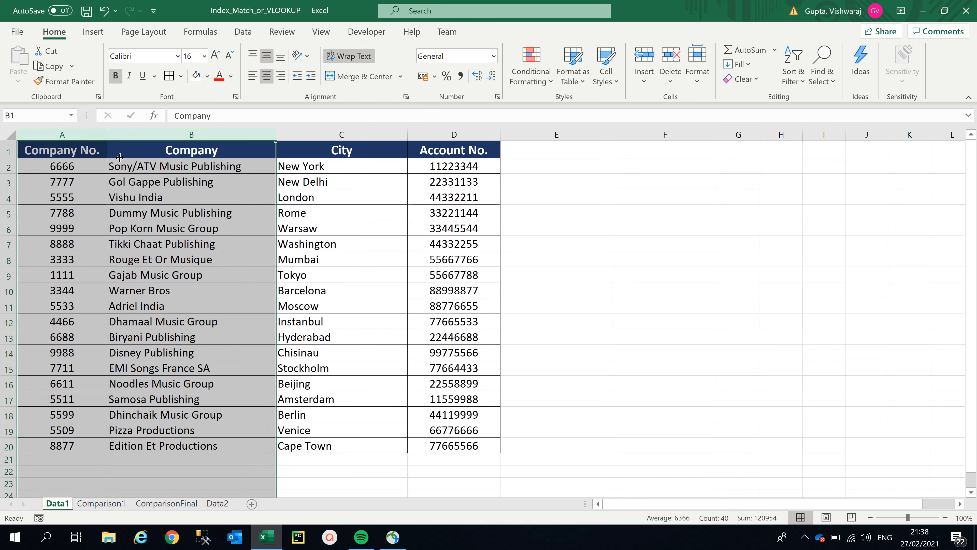
pyautogui.click(157, 278)
pyautogui.moveTo(204, 137); pyautogui.dragTo(417, 145)
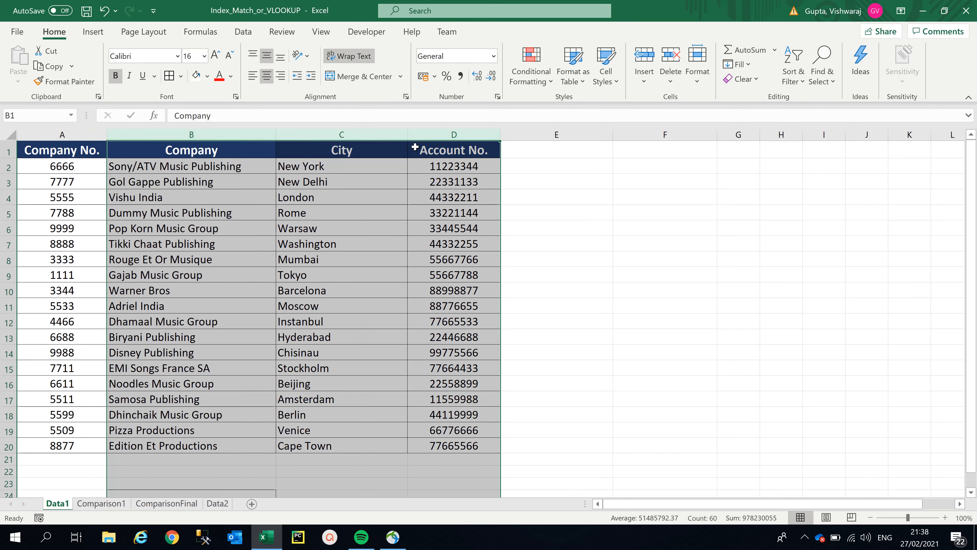
# - Trace the direction in which VLOOKUP searches on Data1, going right from Dhamaal Music Group through the city and account columns
pyautogui.click(192, 315)
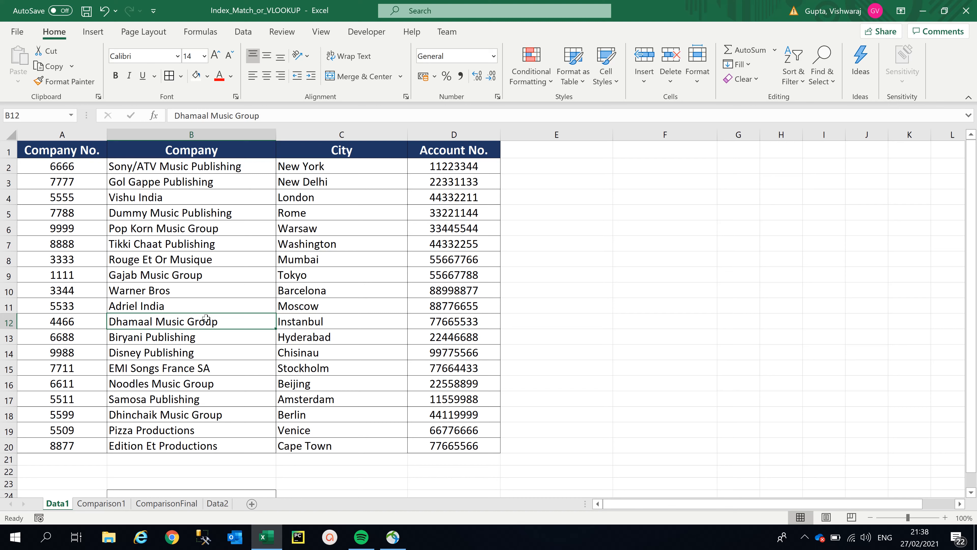
pyautogui.click(288, 321)
pyautogui.click(433, 316)
pyautogui.click(528, 312)
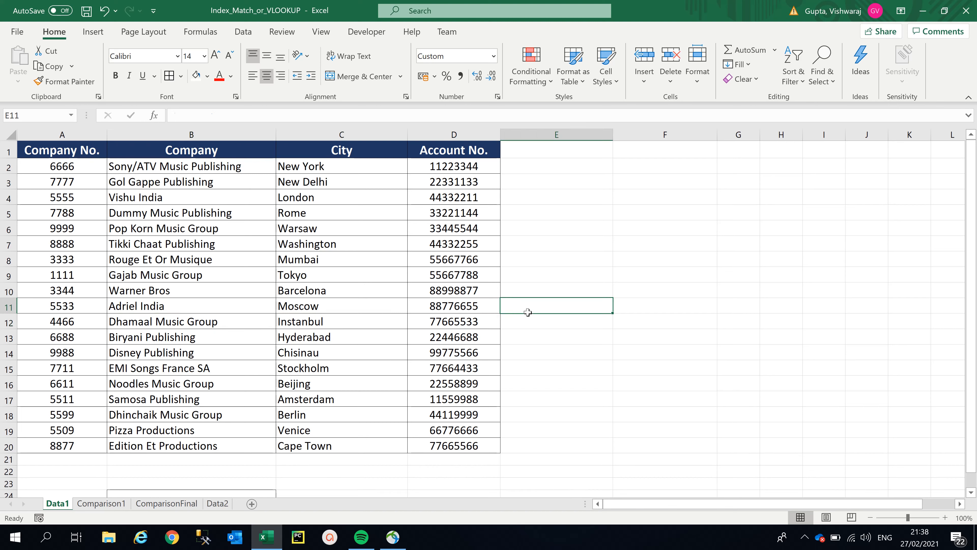
pyautogui.click(659, 312)
pyautogui.click(737, 301)
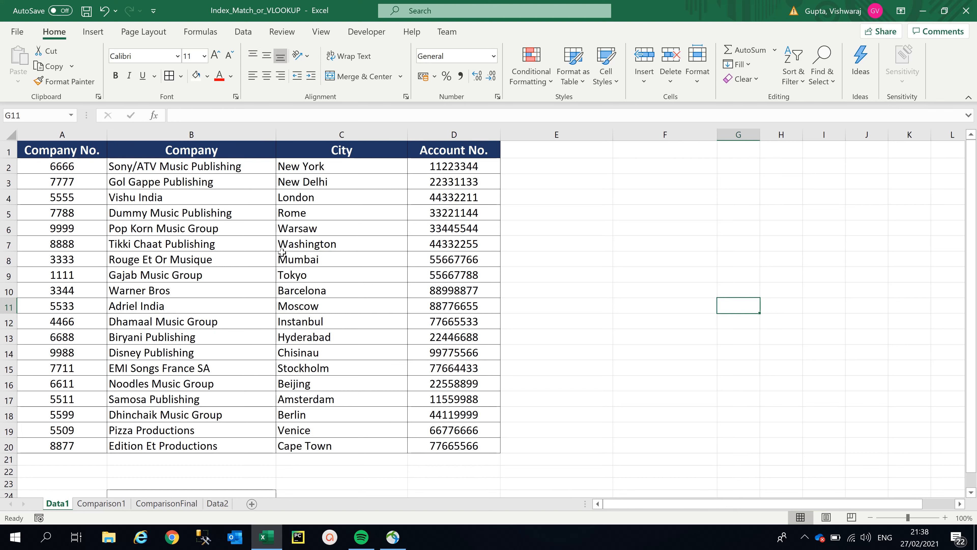
pyautogui.click(200, 258)
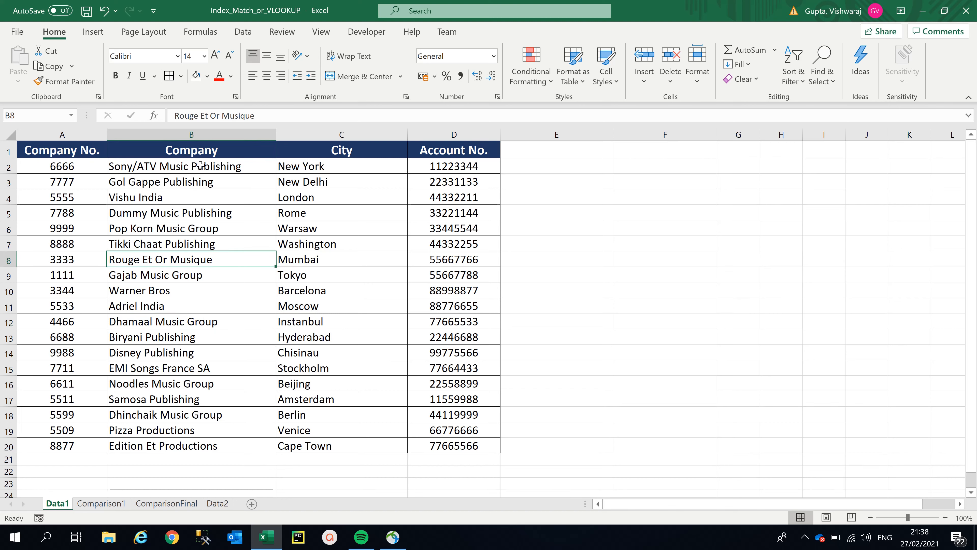
# - Enter the note "I cannot ue vlook up here" in cell C8 of the ComparisonFinal sheet
pyautogui.click(160, 505)
pyautogui.click(571, 310)
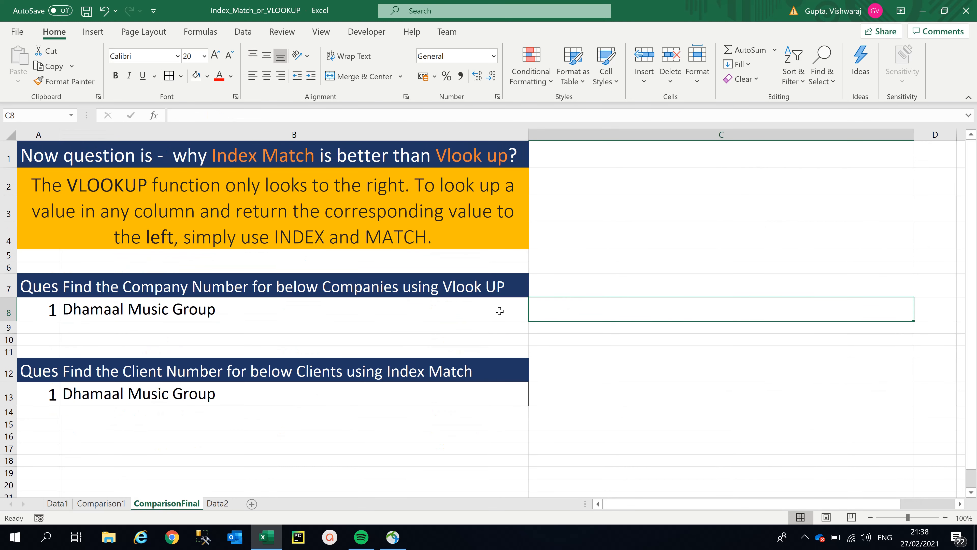
pyautogui.write('I cannot l')
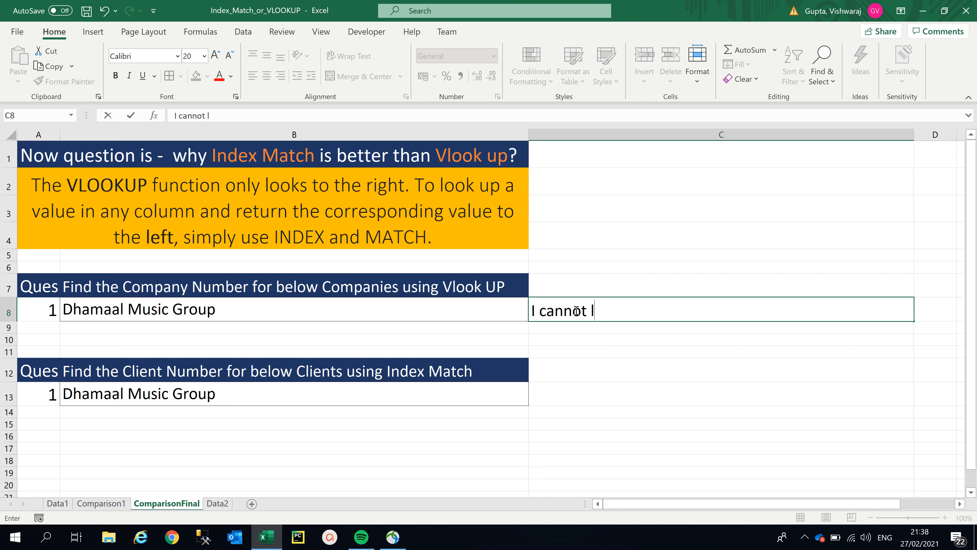
pyautogui.press('BackSpace')
pyautogui.write('u')
pyautogui.press('BackSpace')
pyautogui.write('ue vlooo')
pyautogui.press('BackSpace')
pyautogui.write('k up here')
pyautogui.press('Return')
pyautogui.press('Return')
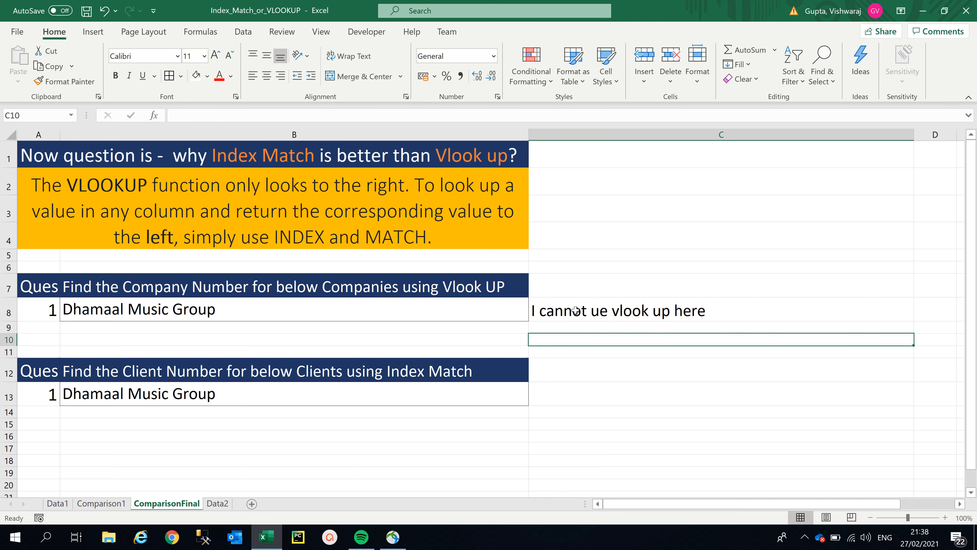
pyautogui.press('Return')
# - Start an INDEX formula in cell C13 of ComparisonFinal with column A of the Data1 sheet as the array
pyautogui.click(565, 396)
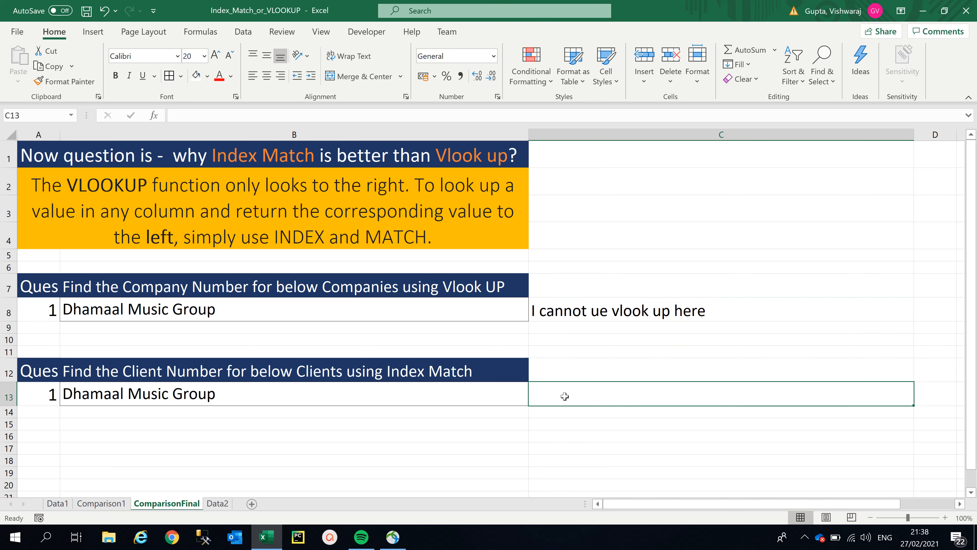
pyautogui.write('=')
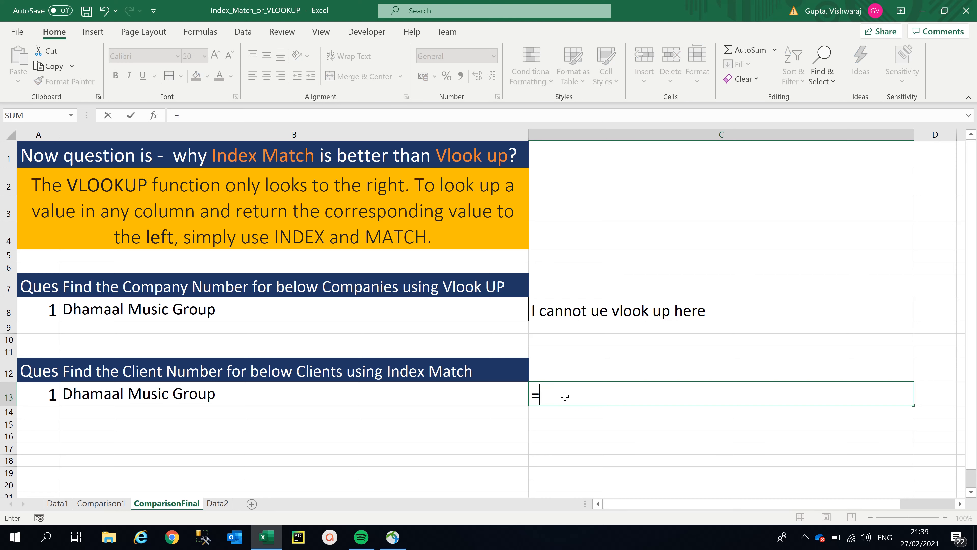
pyautogui.write('index(')
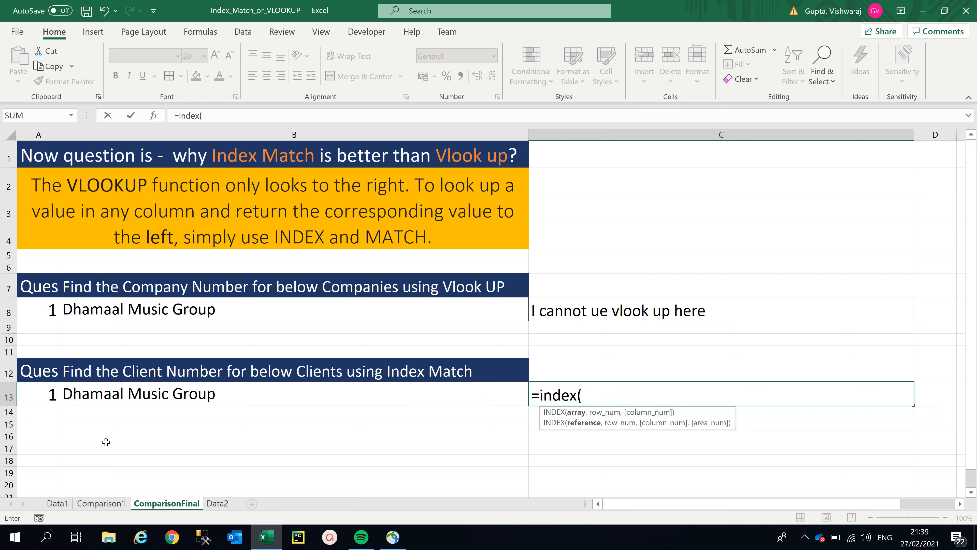
pyautogui.click(59, 504)
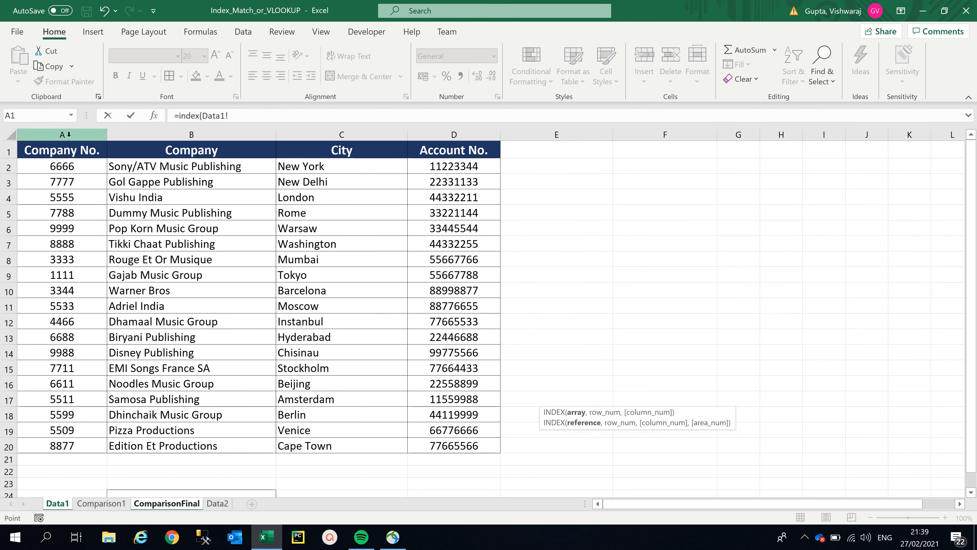
pyautogui.click(69, 134)
# - Nest a MATCH function as the INDEX row number, with cell B13 of the ComparisonFinal sheet as its lookup value
pyautogui.write(',match')
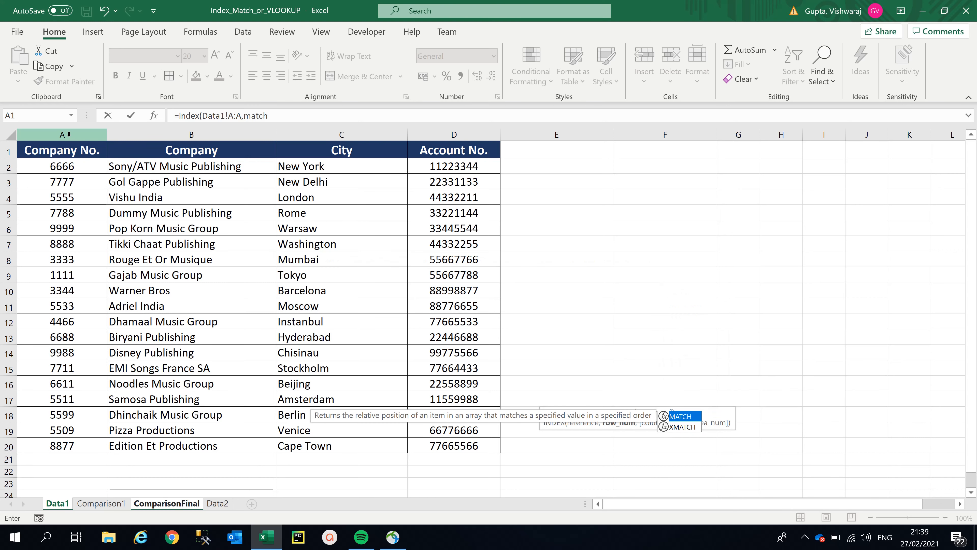
pyautogui.write('(')
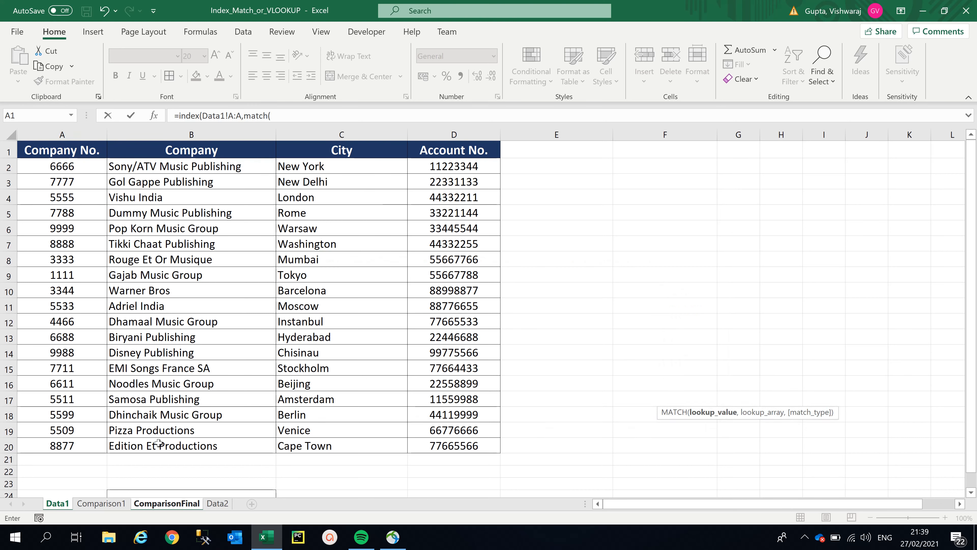
pyautogui.click(166, 503)
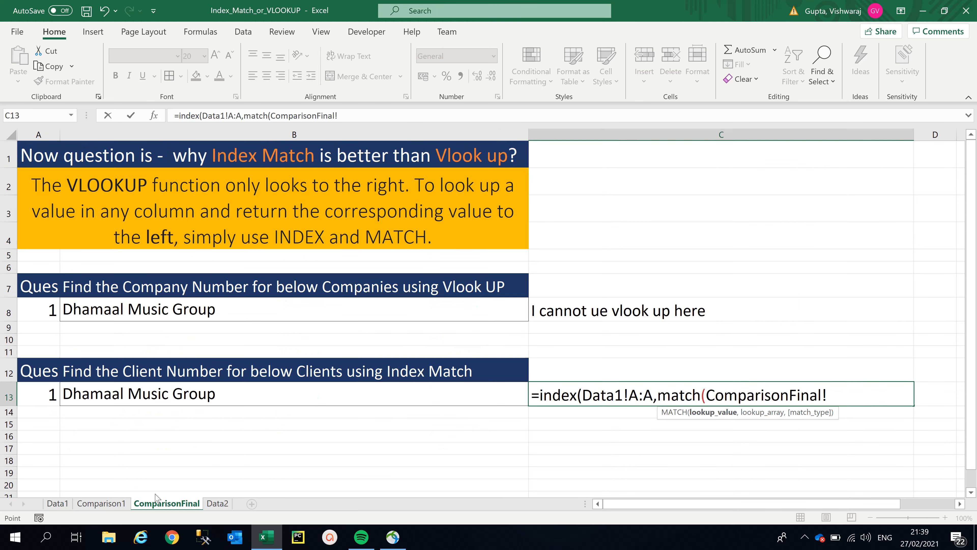
pyautogui.click(228, 396)
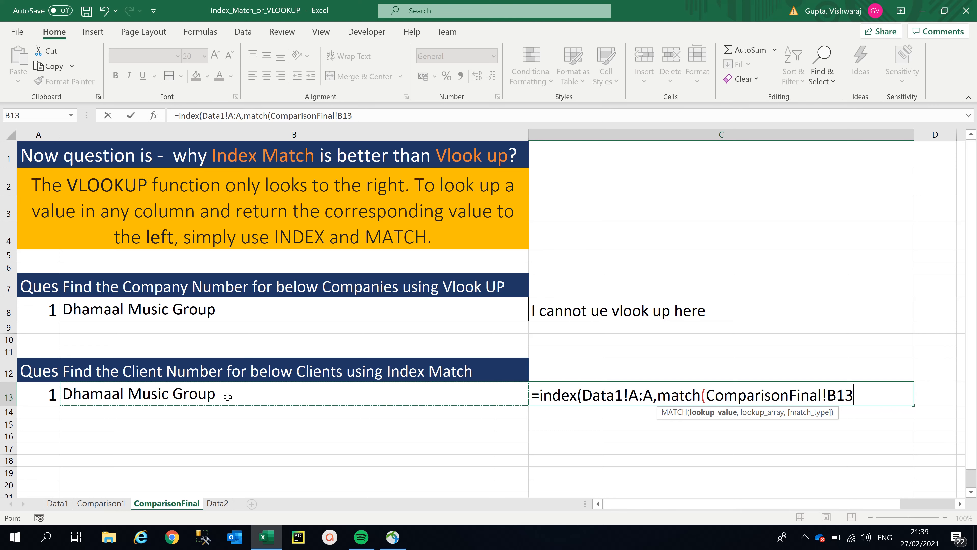
pyautogui.write(',')
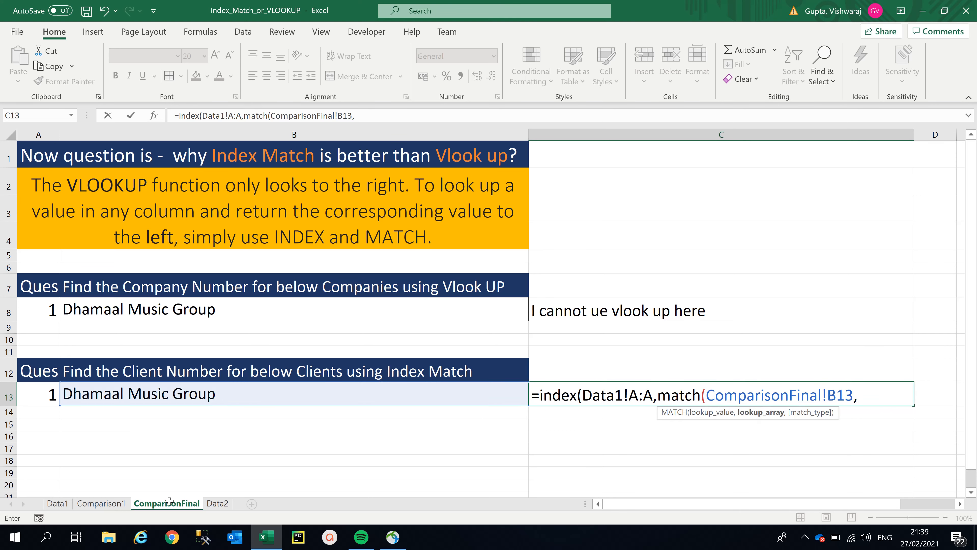
# - Complete the MATCH with column B of Data1 as the lookup array and match type 0, and enter the INDEX formula
pyautogui.click(65, 508)
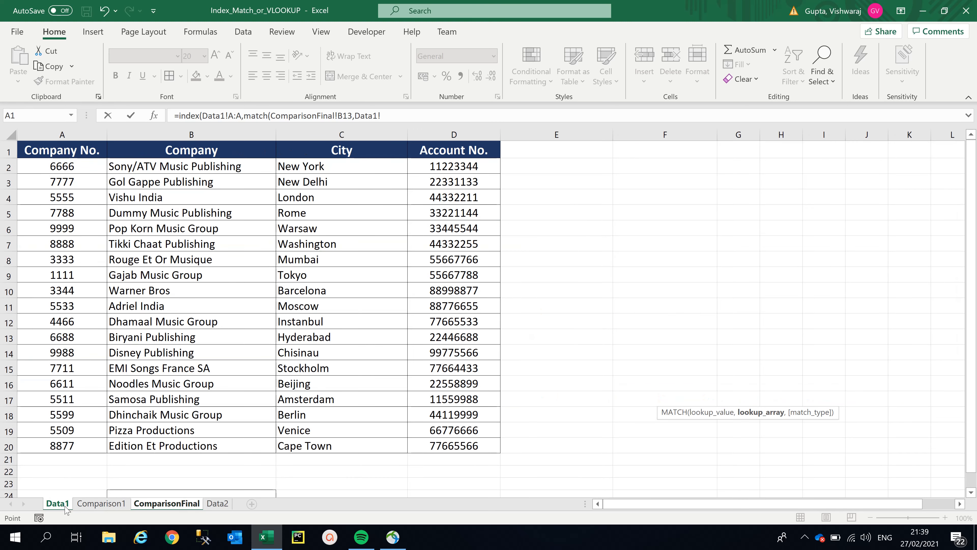
pyautogui.click(183, 134)
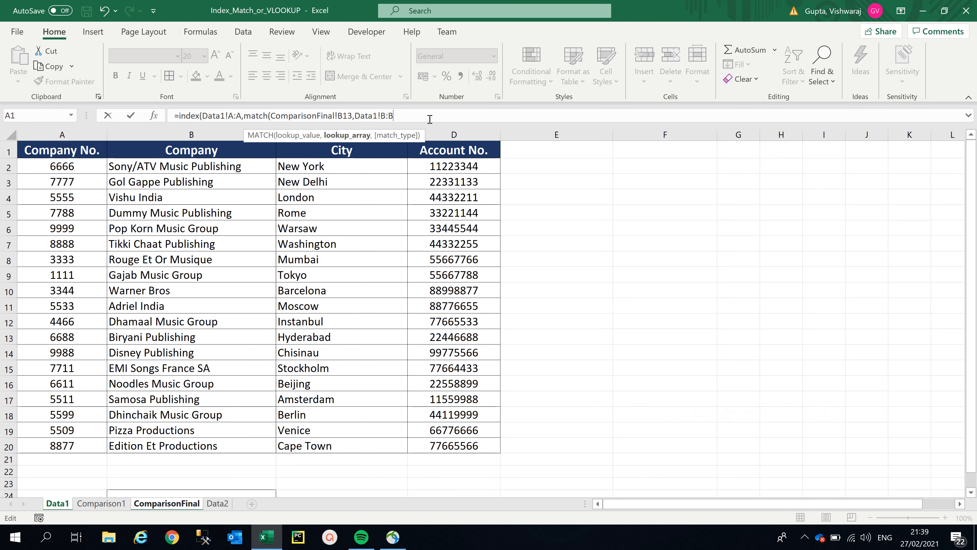
pyautogui.write(',')
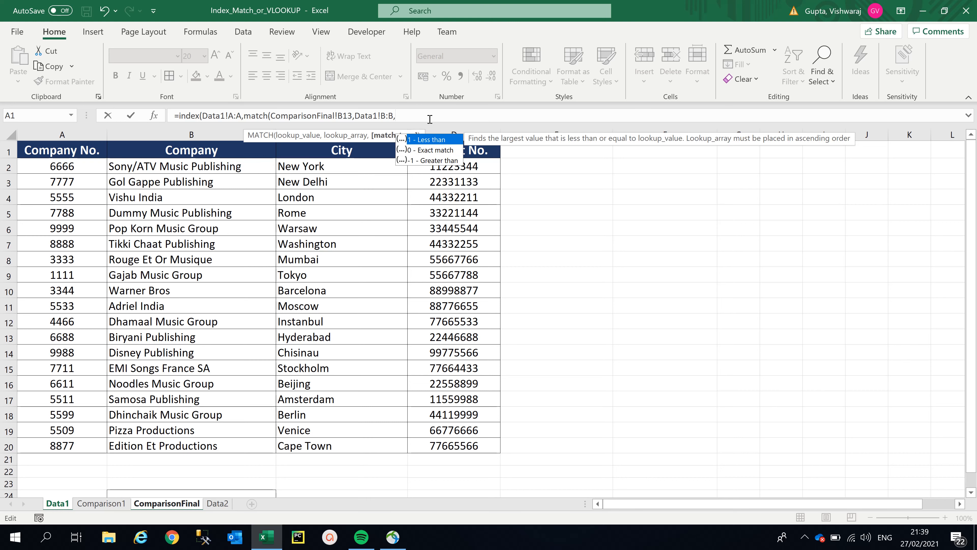
pyautogui.write('0)')
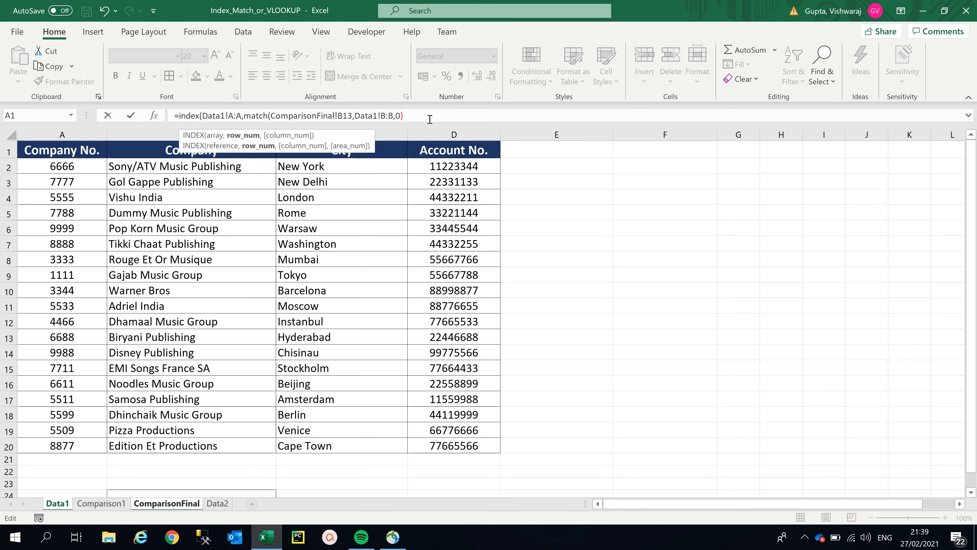
pyautogui.write(')')
pyautogui.press('Return')
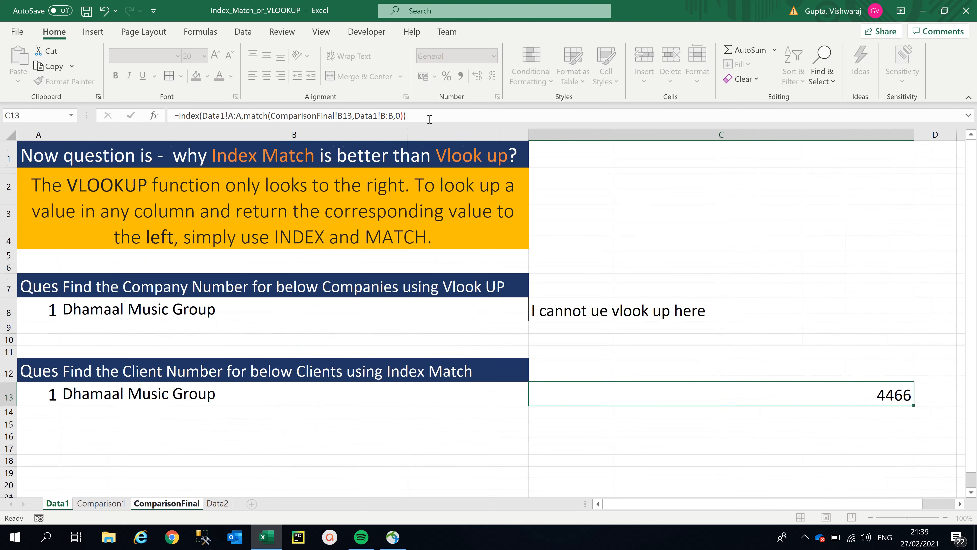
# - Check the company number beside Dhamaal Music Group on the Data1 sheet
pyautogui.click(58, 505)
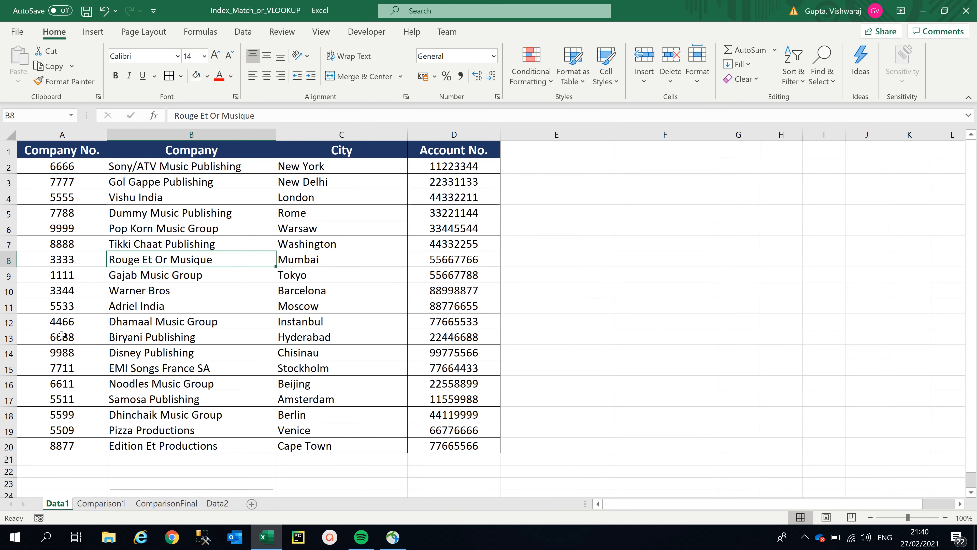
pyautogui.click(66, 323)
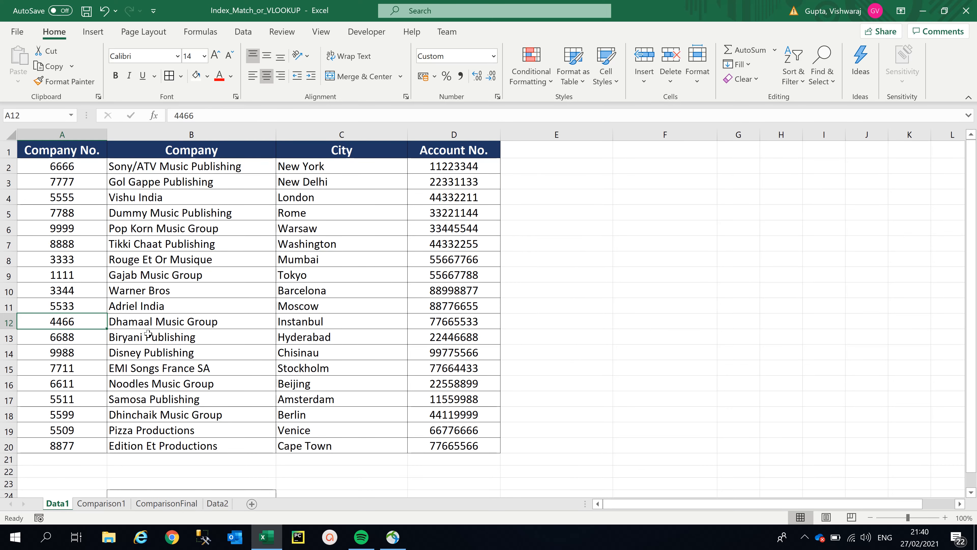
pyautogui.click(166, 322)
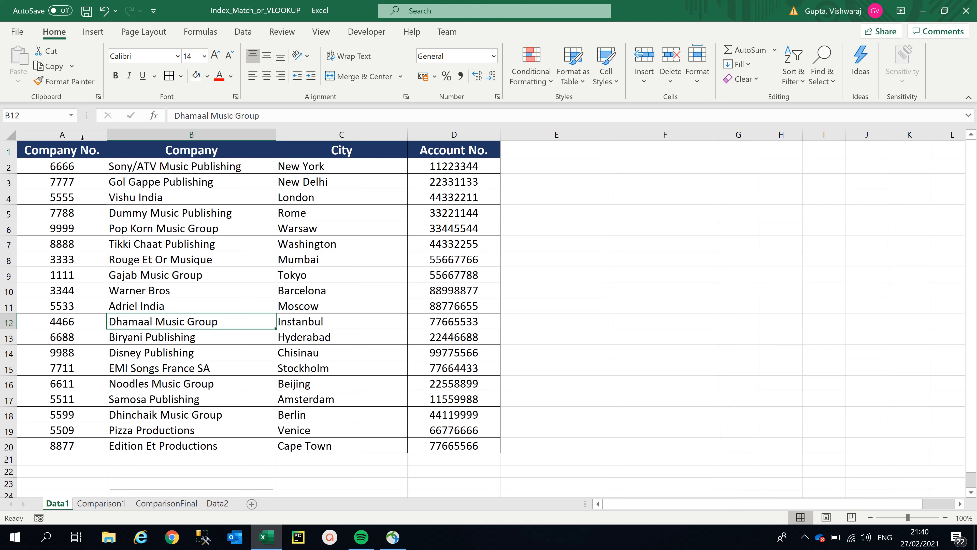
# - Examine the positions of the Company No., Company and City columns on Data1 to compare leftward and rightward lookups
pyautogui.moveTo(82, 137); pyautogui.dragTo(117, 133)
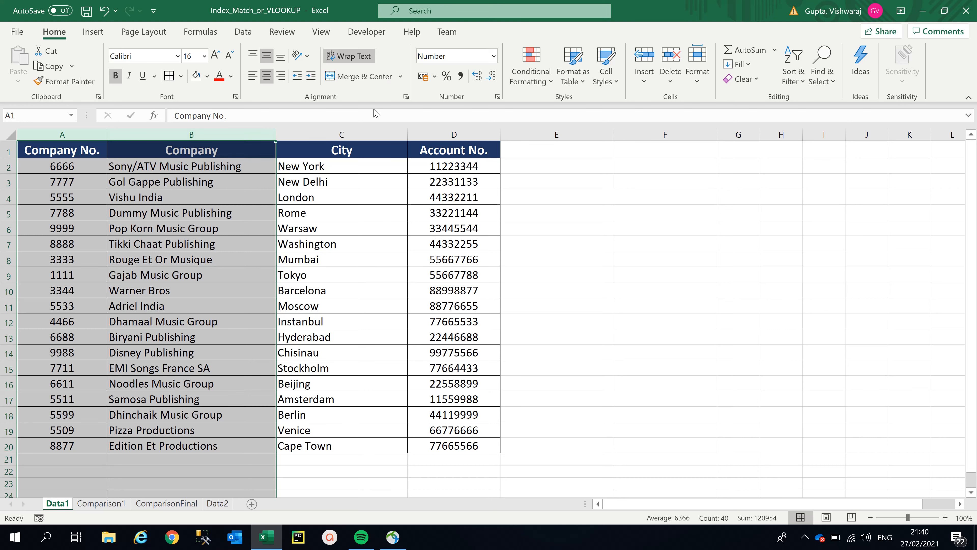
pyautogui.click(347, 196)
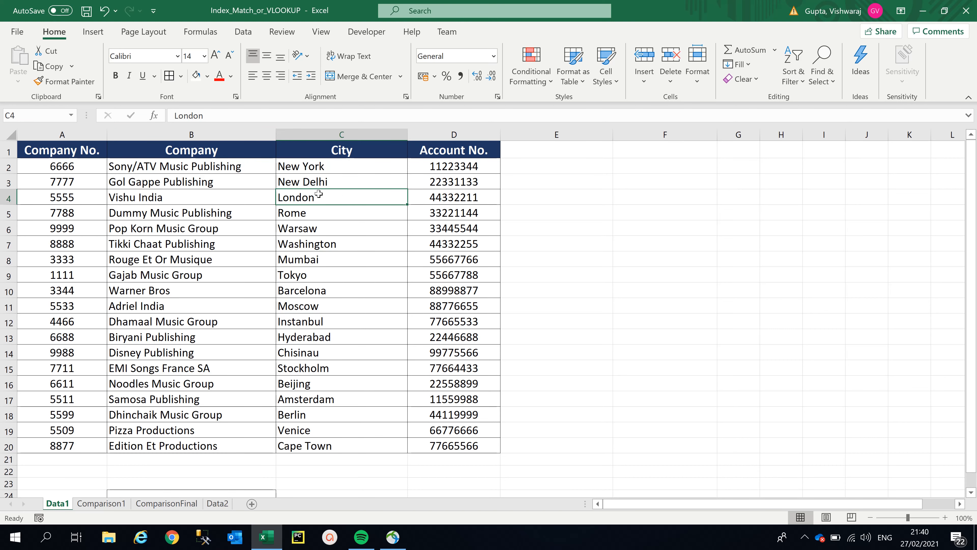
pyautogui.click(204, 154)
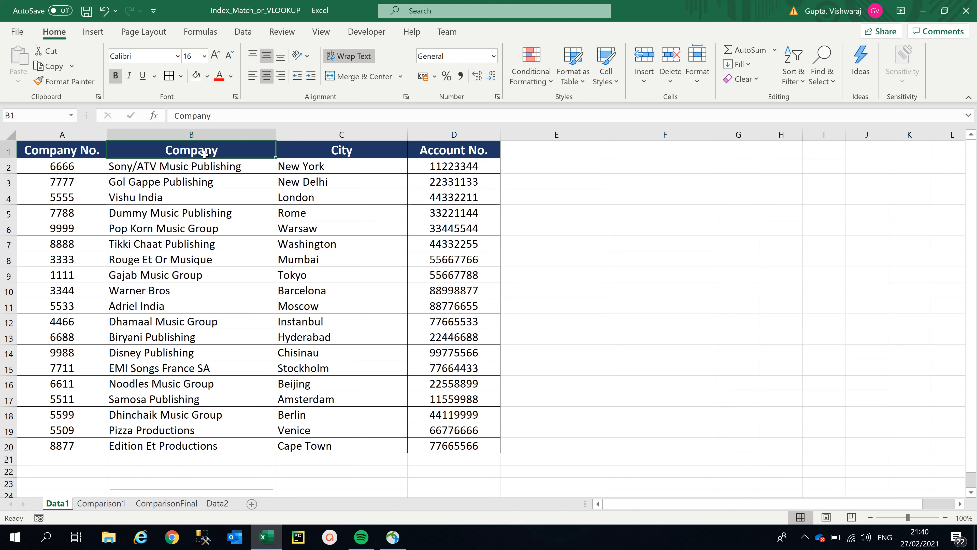
pyautogui.click(232, 292)
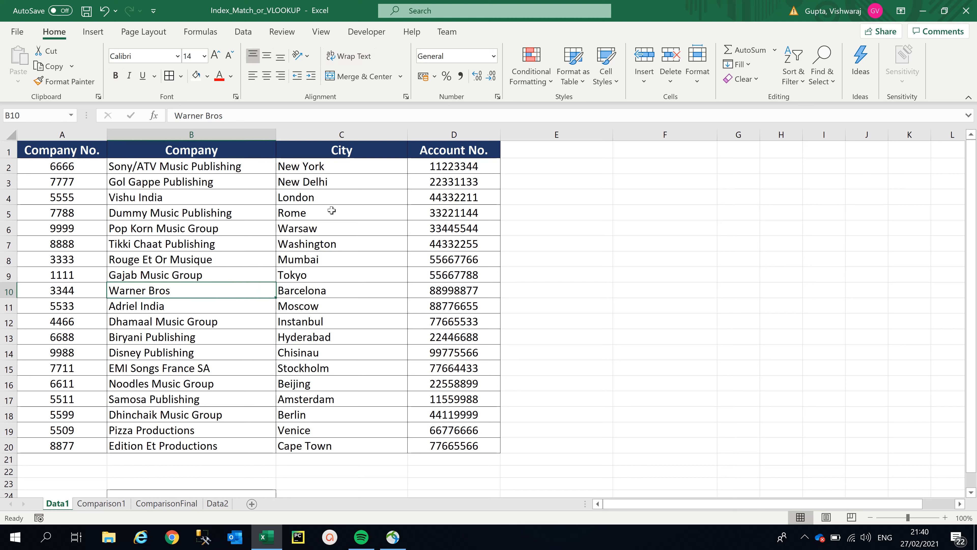
pyautogui.click(339, 288)
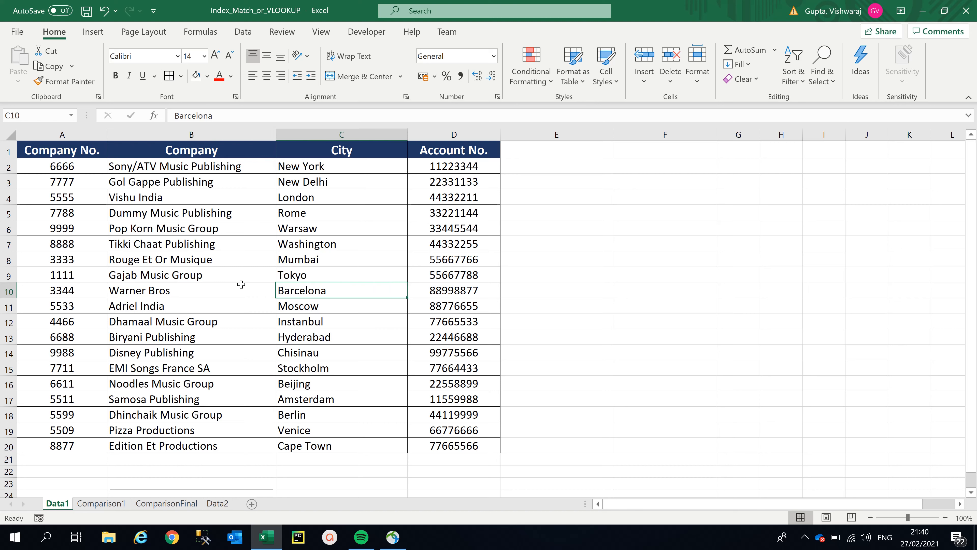
pyautogui.click(192, 285)
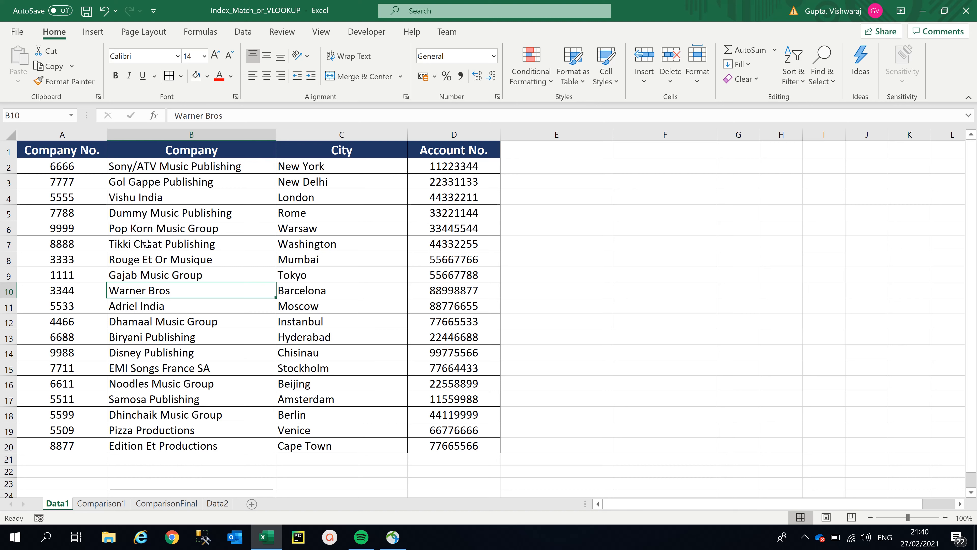
pyautogui.moveTo(154, 197); pyautogui.dragTo(163, 353)
pyautogui.moveTo(50, 224); pyautogui.dragTo(51, 355)
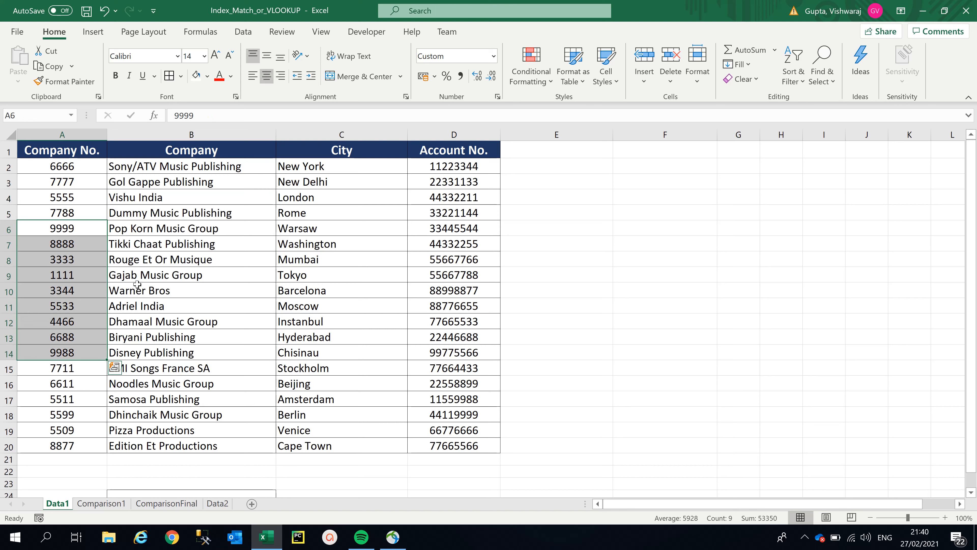
pyautogui.click(153, 275)
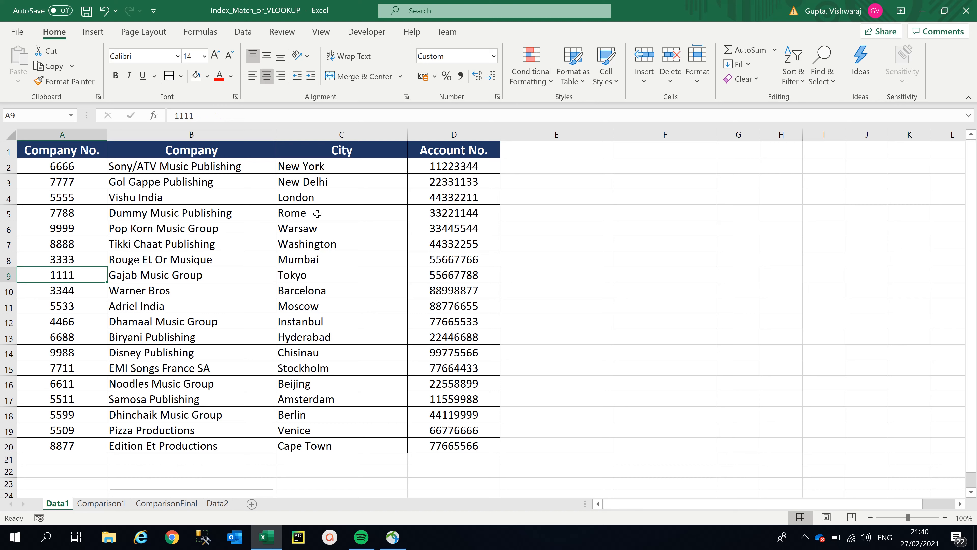
pyautogui.moveTo(317, 214); pyautogui.dragTo(314, 346)
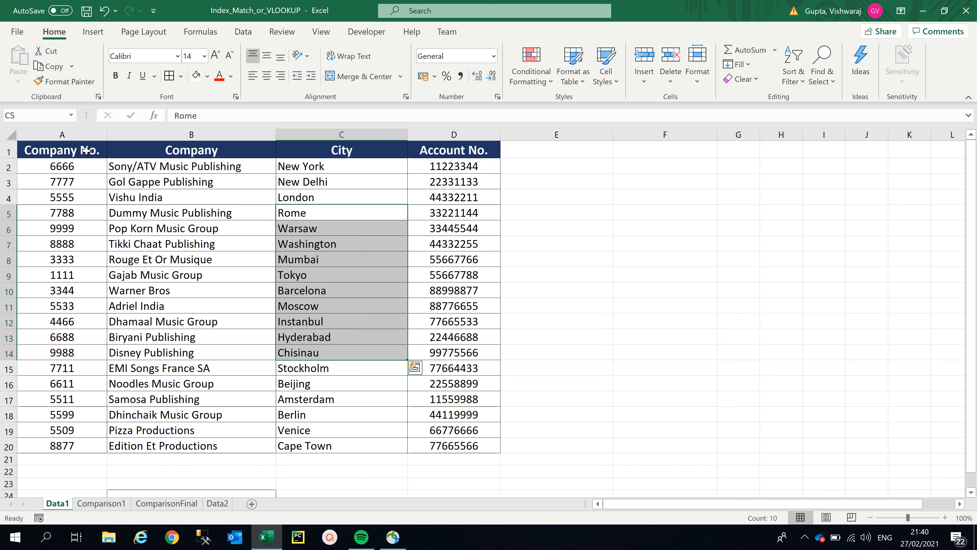
pyautogui.moveTo(86, 150); pyautogui.dragTo(126, 152)
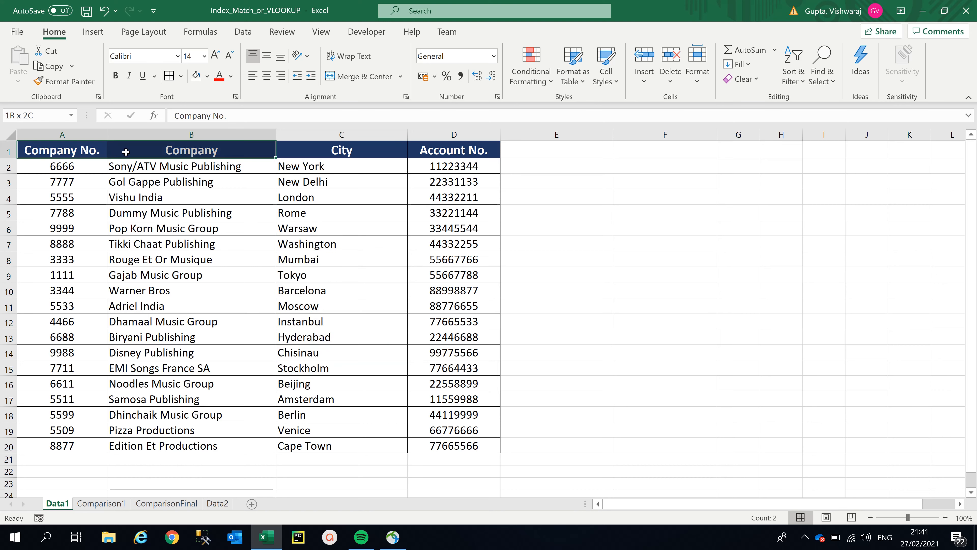
pyautogui.click(370, 276)
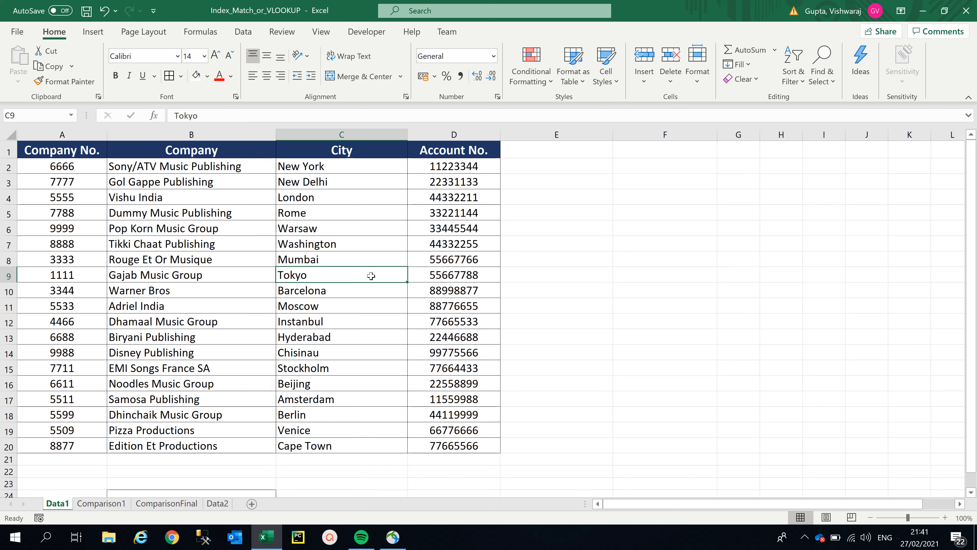
pyautogui.click(228, 333)
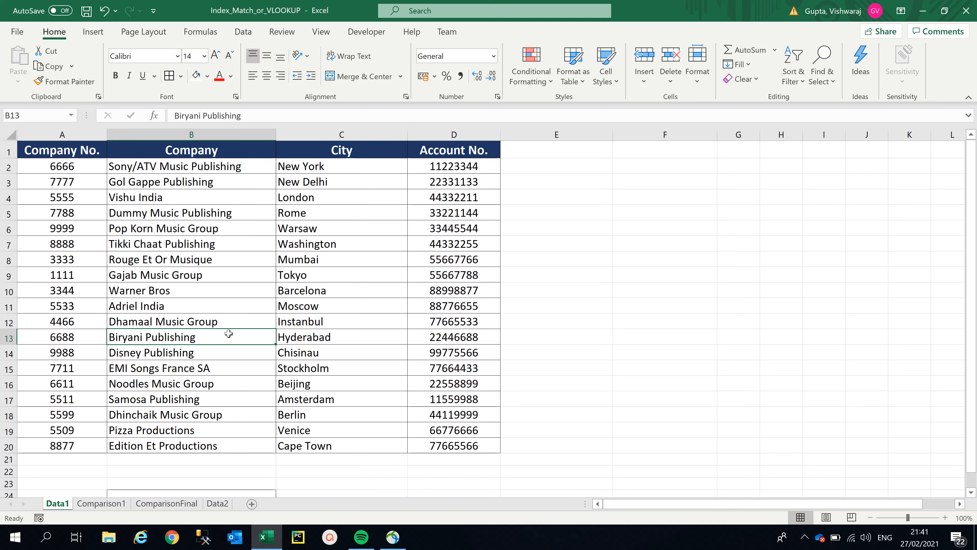
# - Review the VLOOKUP limitation note and the company number question on the ComparisonFinal sheet
pyautogui.click(115, 507)
pyautogui.click(145, 505)
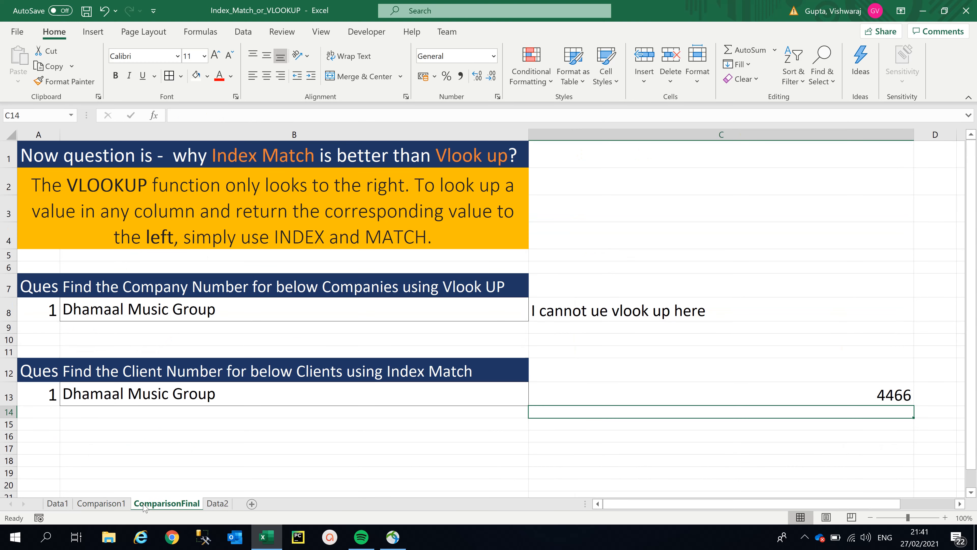
pyautogui.click(461, 210)
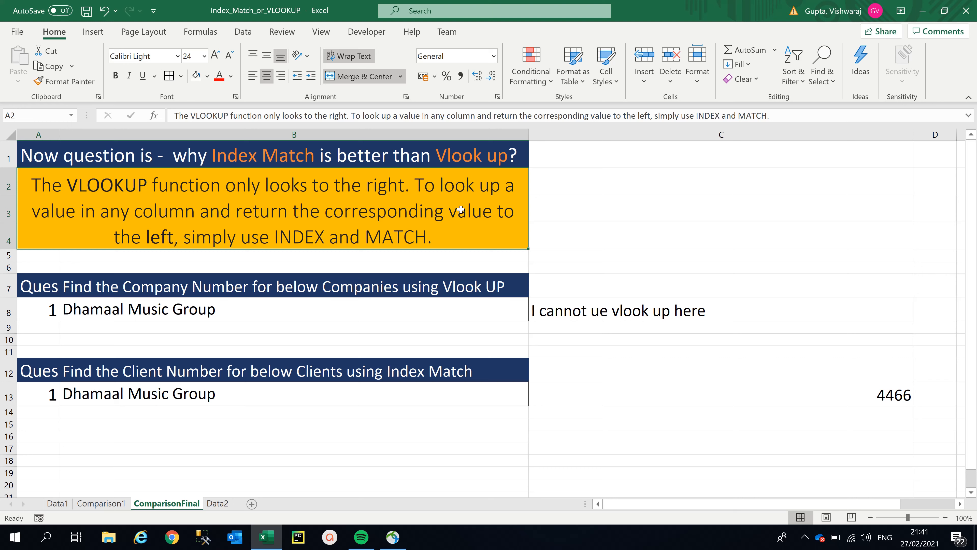
pyautogui.click(302, 282)
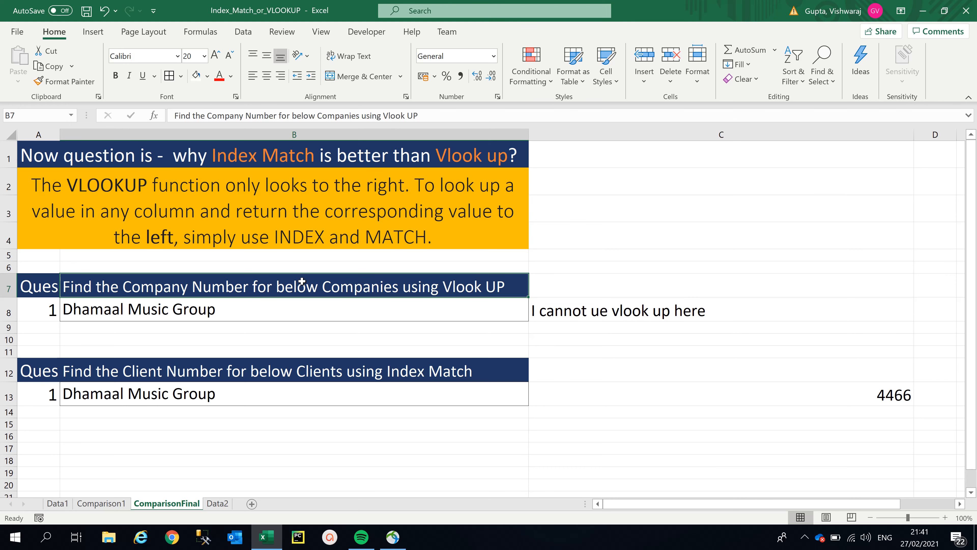